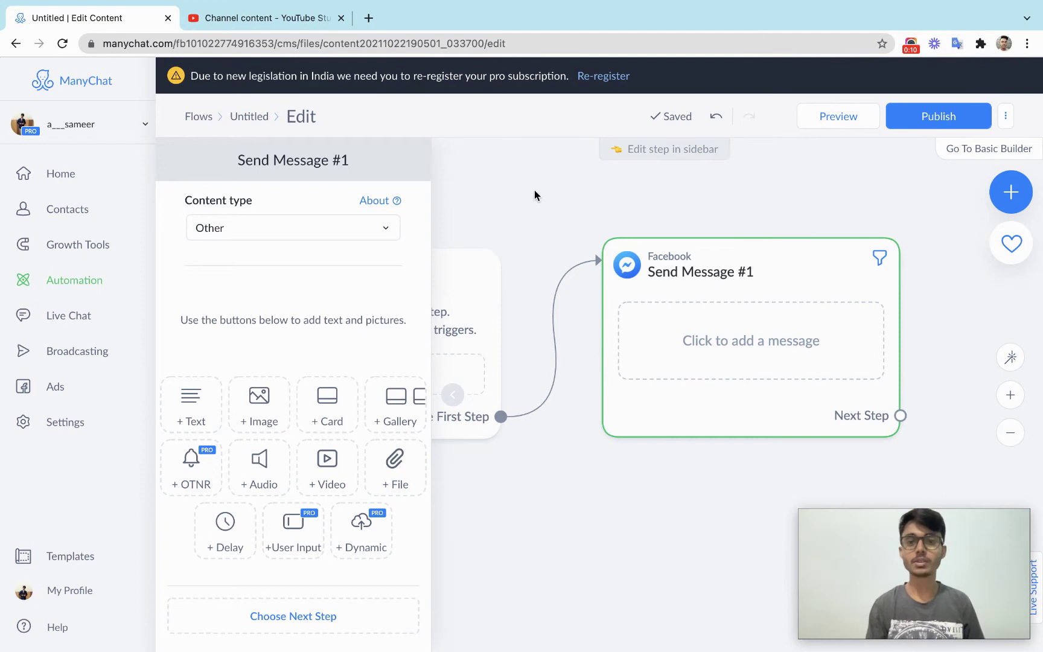
{"action": "left_click", "coordinate": [452, 395]}
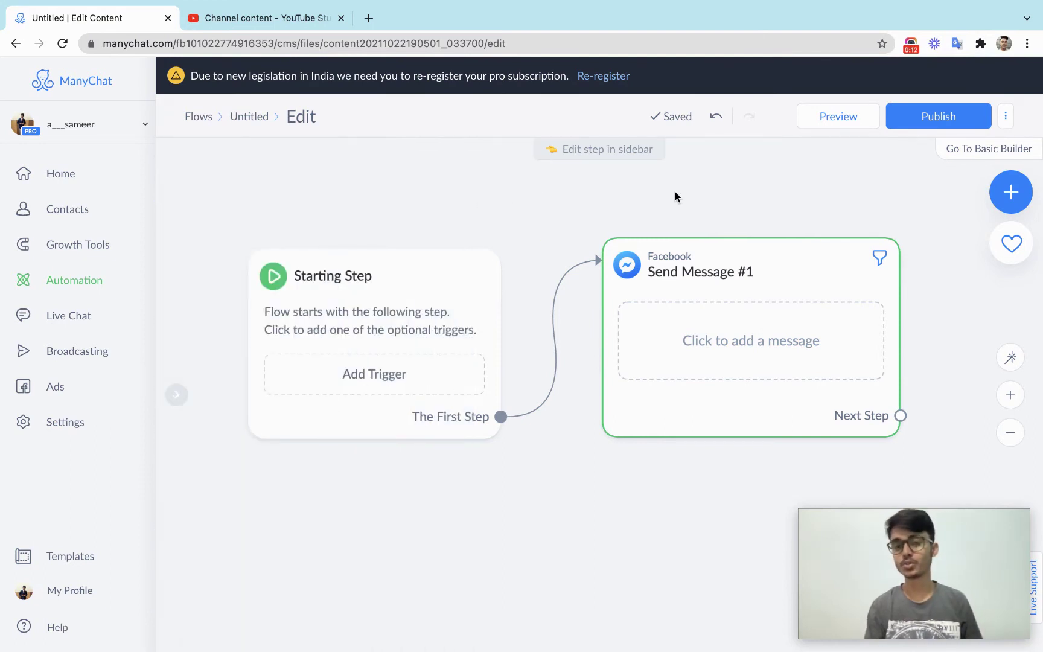
{"action": "left_click_drag", "start_coordinate": [673, 196], "coordinate": [613, 196]}
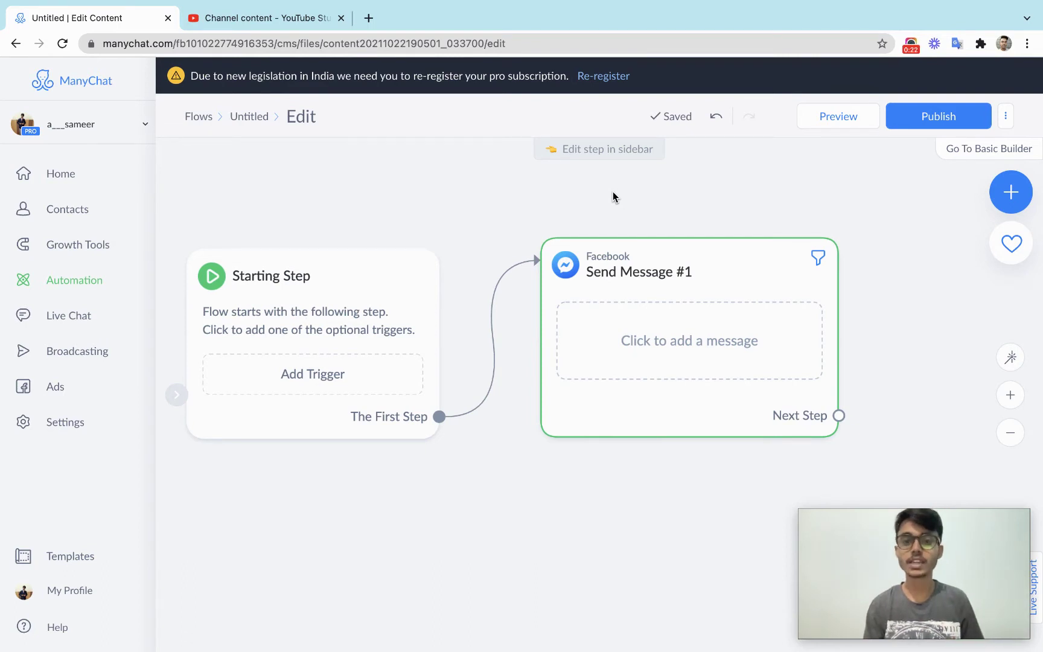
{"action": "left_click_drag", "start_coordinate": [534, 207], "coordinate": [622, 207]}
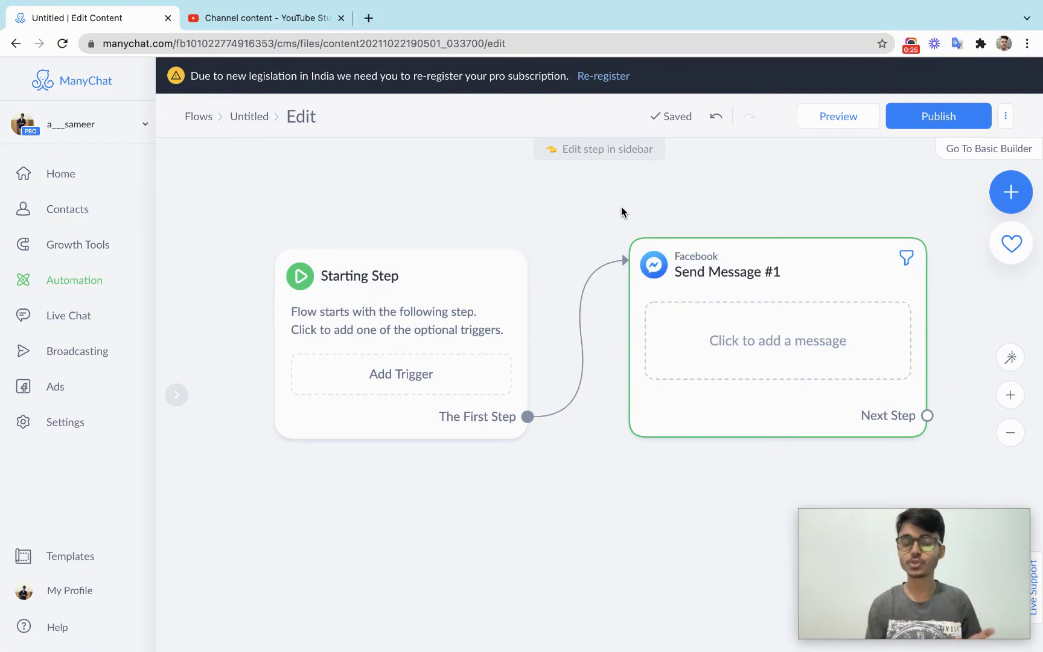
Add a User Input block to the Send Message #1 step with the question "What is you fav ice cream flavour?"
{"action": "left_click", "coordinate": [702, 340]}
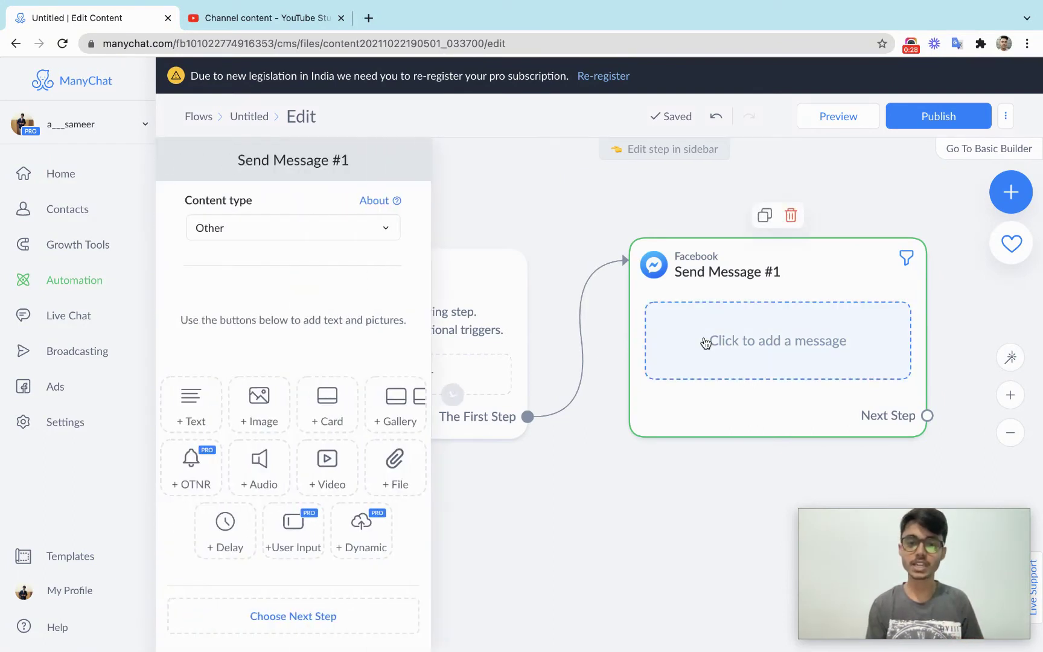
{"action": "left_click", "coordinate": [298, 546]}
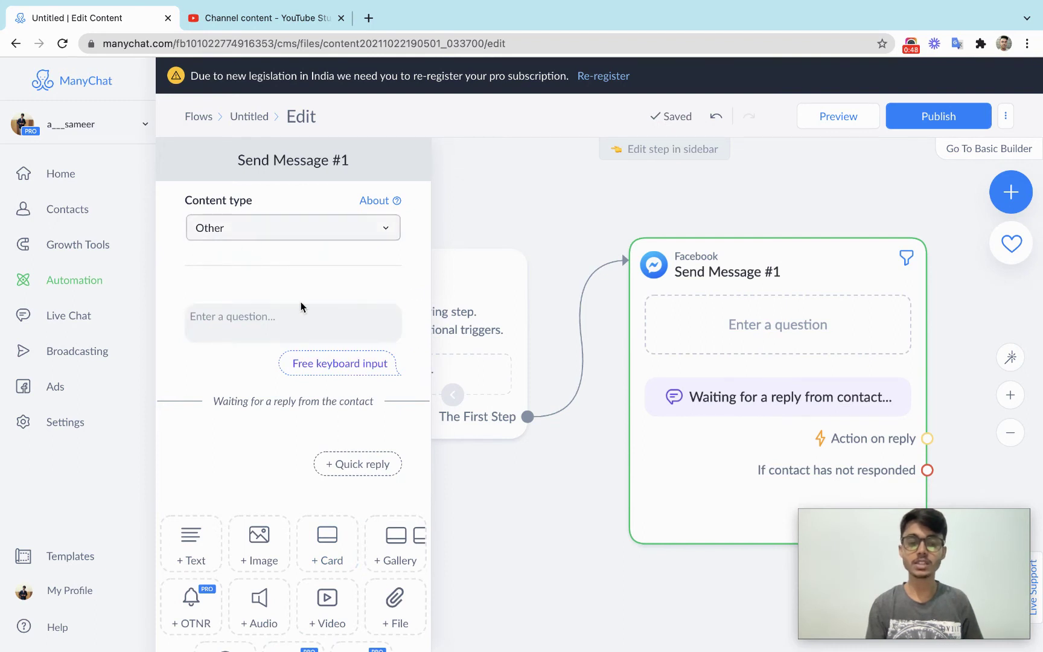
{"action": "left_click", "coordinate": [258, 318]}
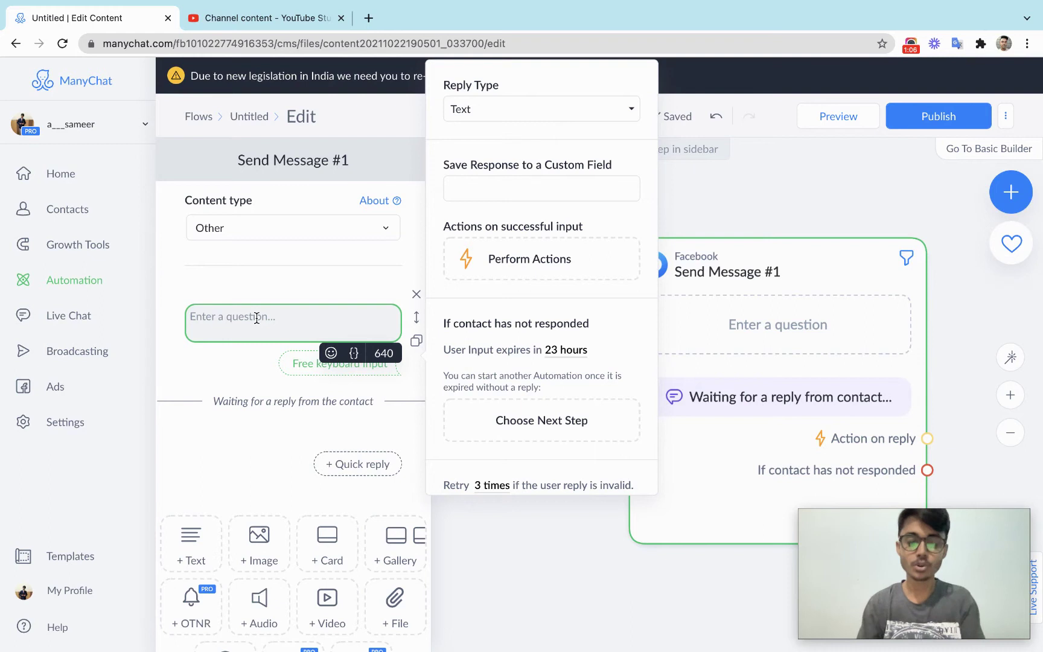
{"action": "type", "text": "What is you fav ice cream "}
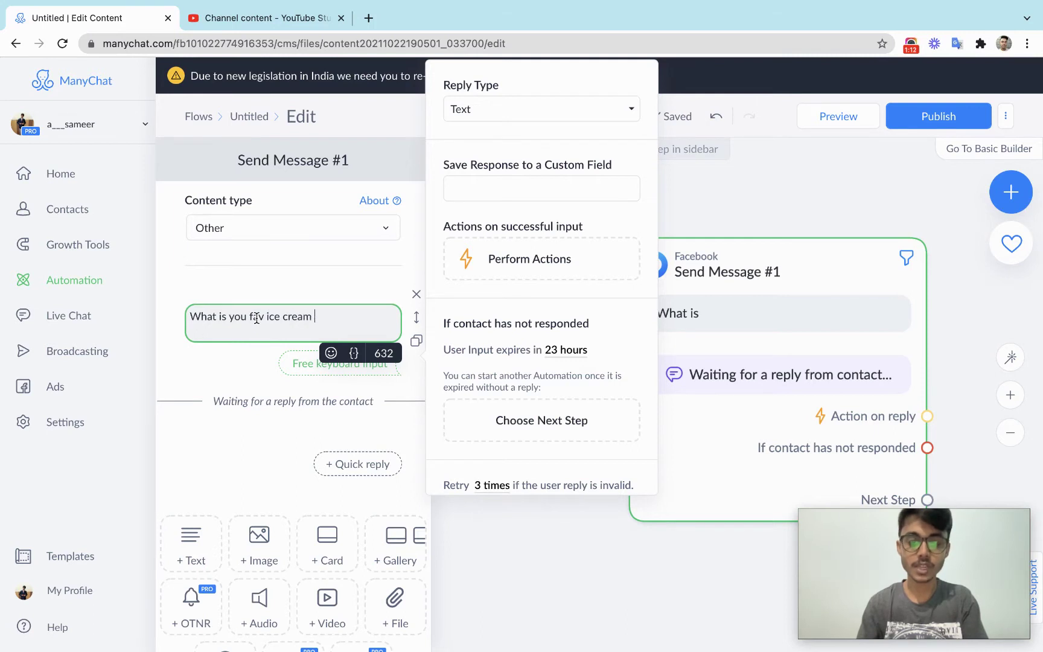
{"action": "type", "text": "flavour?"}
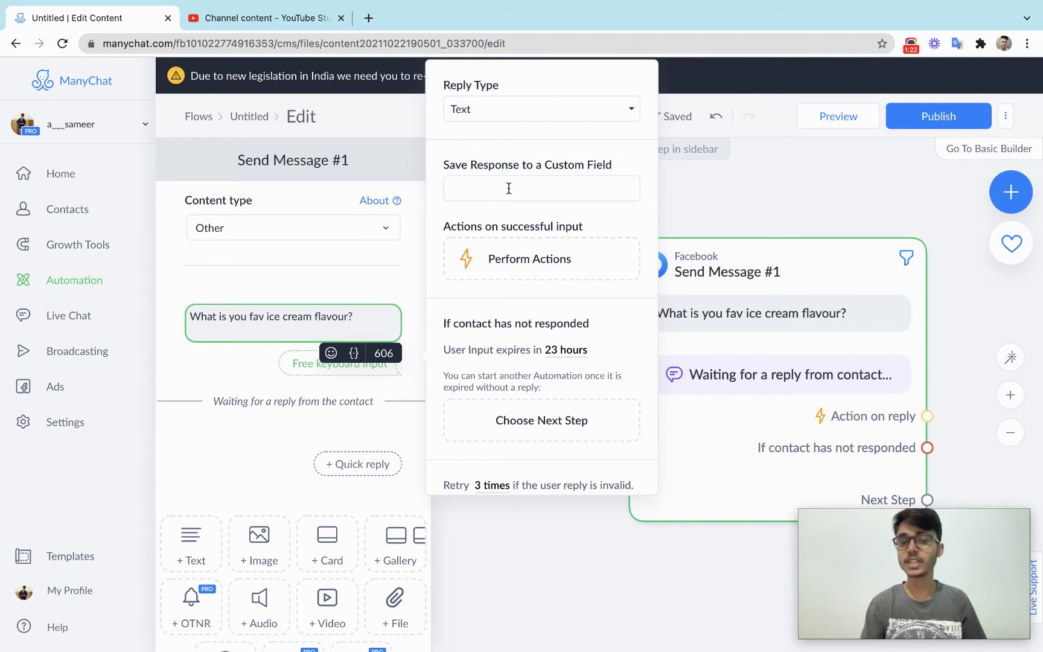
Save the response to the ice cream question in the existing custom user field "flavour"
{"action": "left_click", "coordinate": [491, 197]}
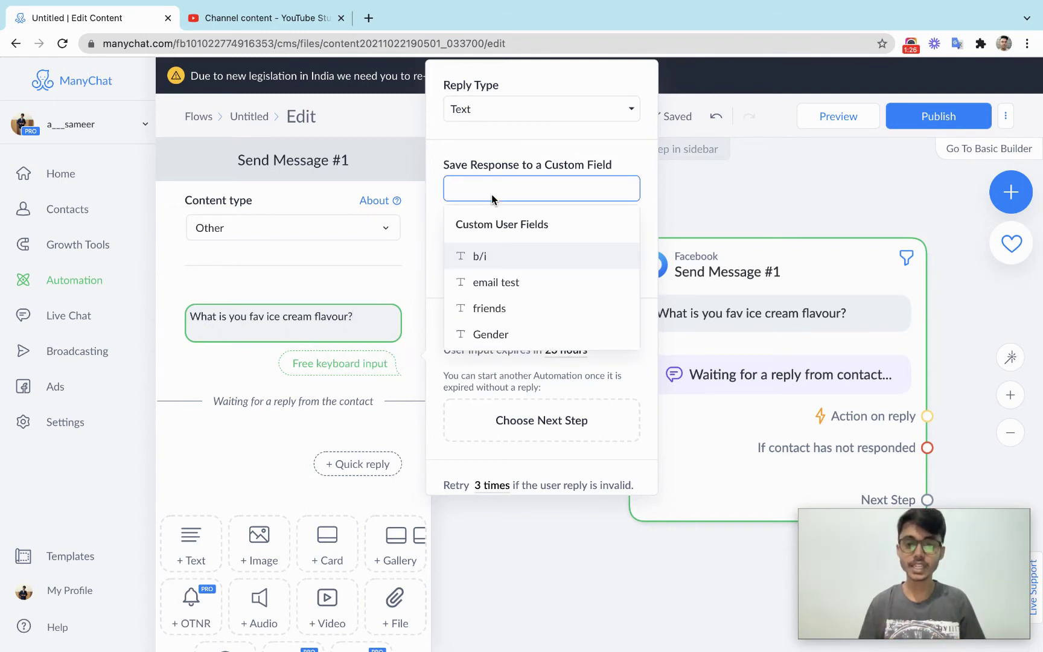
{"action": "type", "text": "flab"}
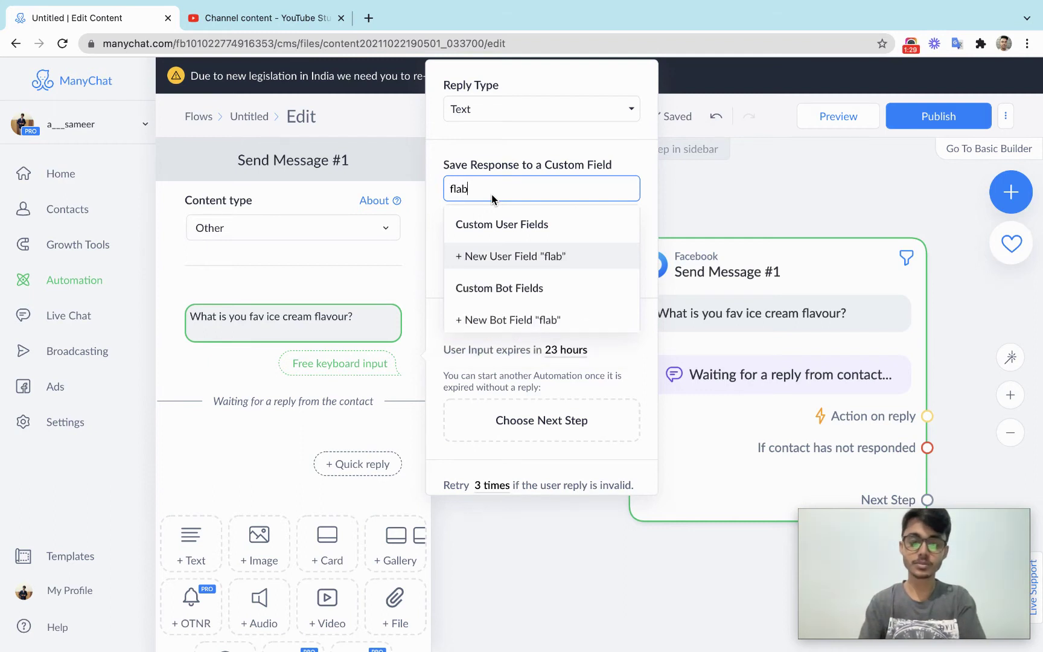
{"action": "key", "text": "BackSpace"}
{"action": "type", "text": "vour"}
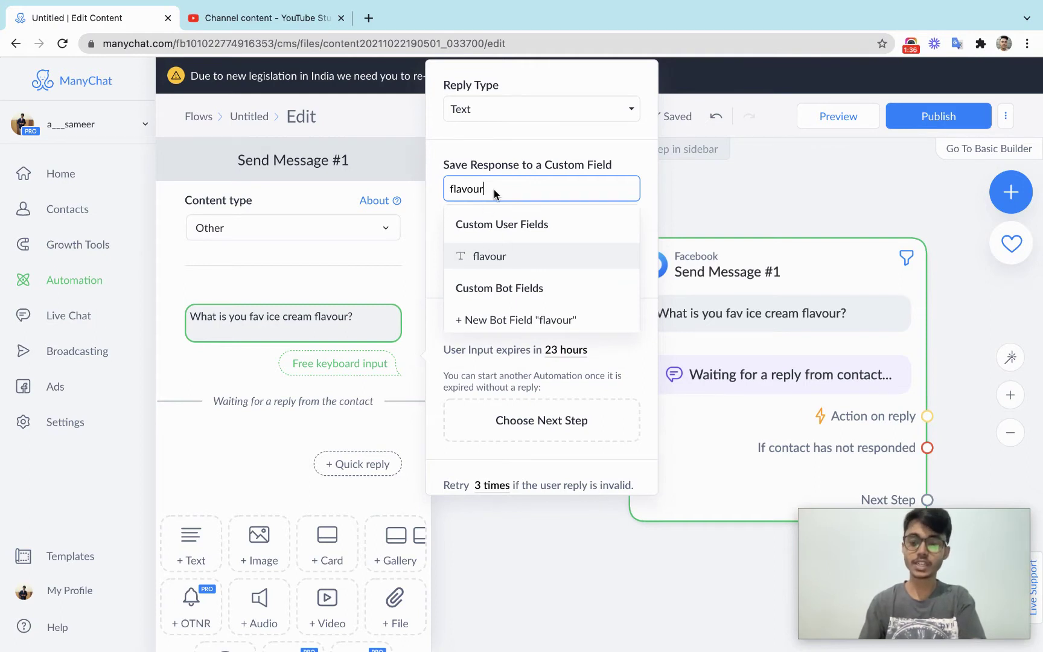
{"action": "type", "text": "-ic"}
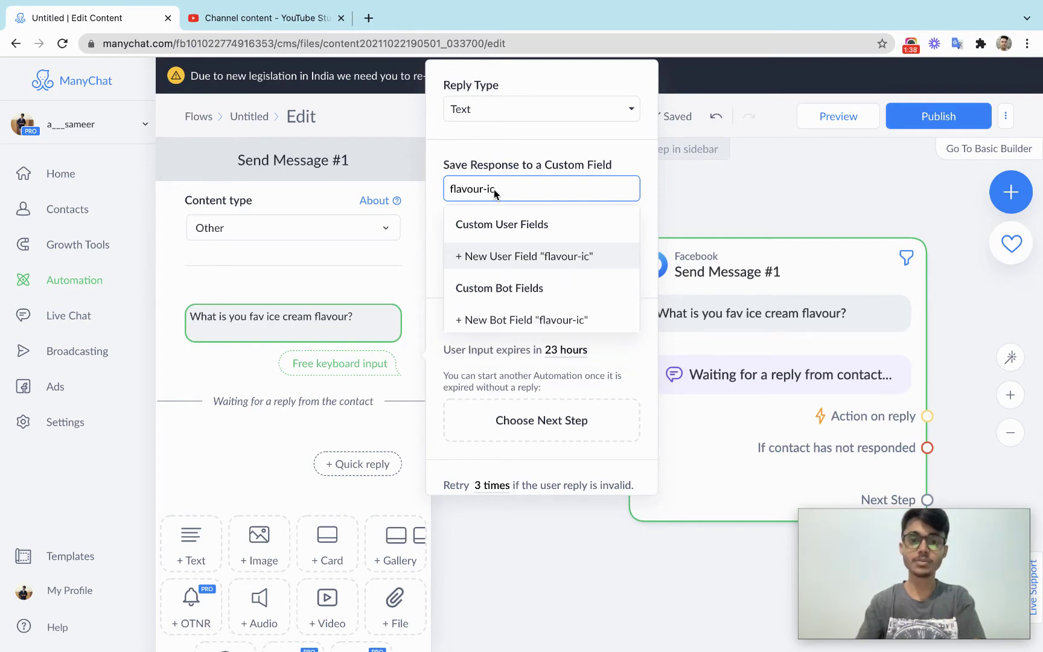
{"action": "key", "text": "BackSpace"}
{"action": "key", "text": "BackSpace"}
{"action": "key", "text": "BackSpace"}
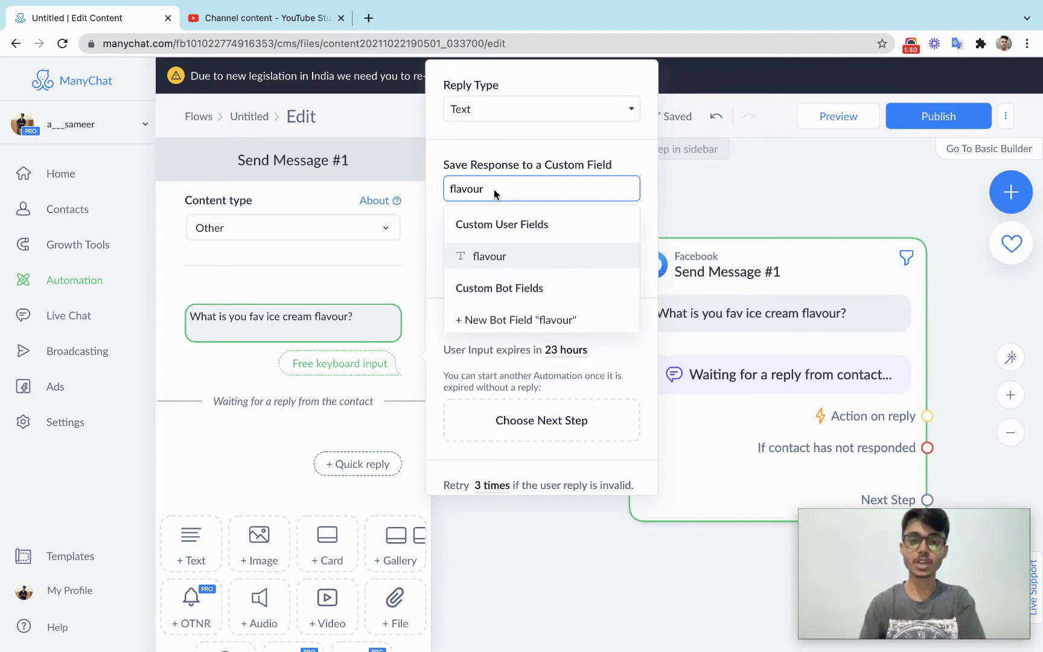
{"action": "left_click", "coordinate": [489, 256]}
{"action": "left_click", "coordinate": [498, 190]}
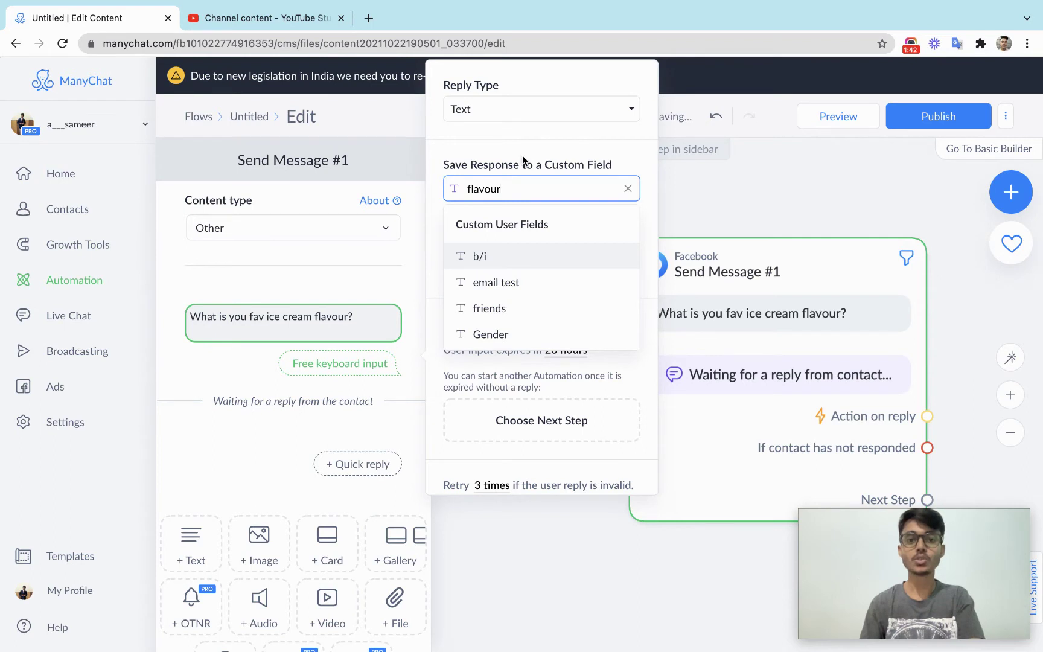
{"action": "left_click", "coordinate": [522, 154]}
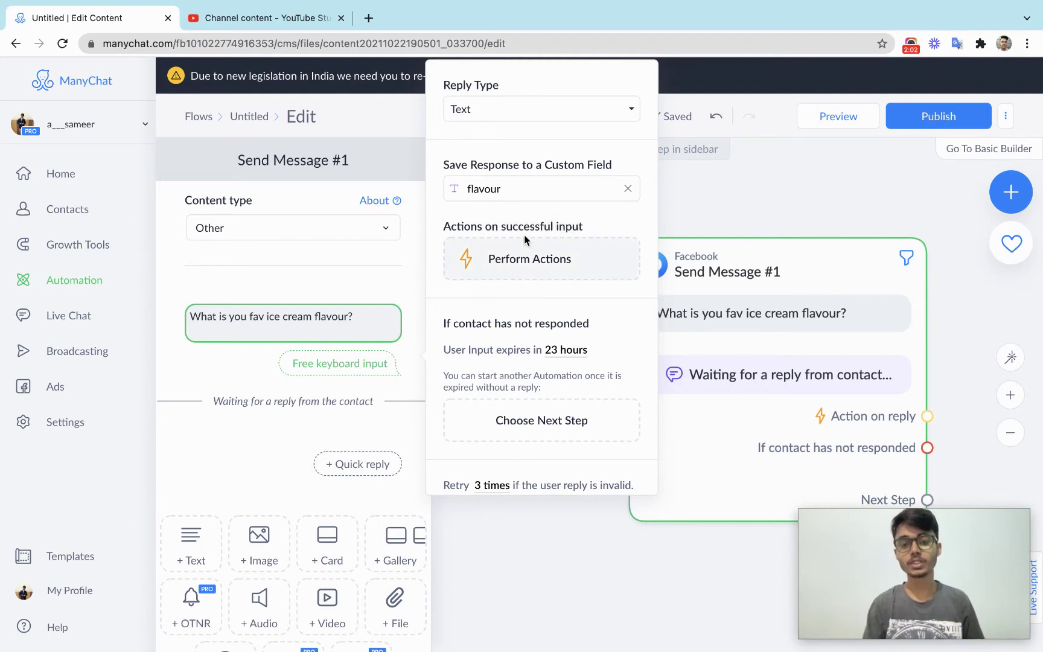
Change the question's reply type to Multiple Choice and add the quick replies "chocolate" and "vanilla"
{"action": "left_click", "coordinate": [518, 106]}
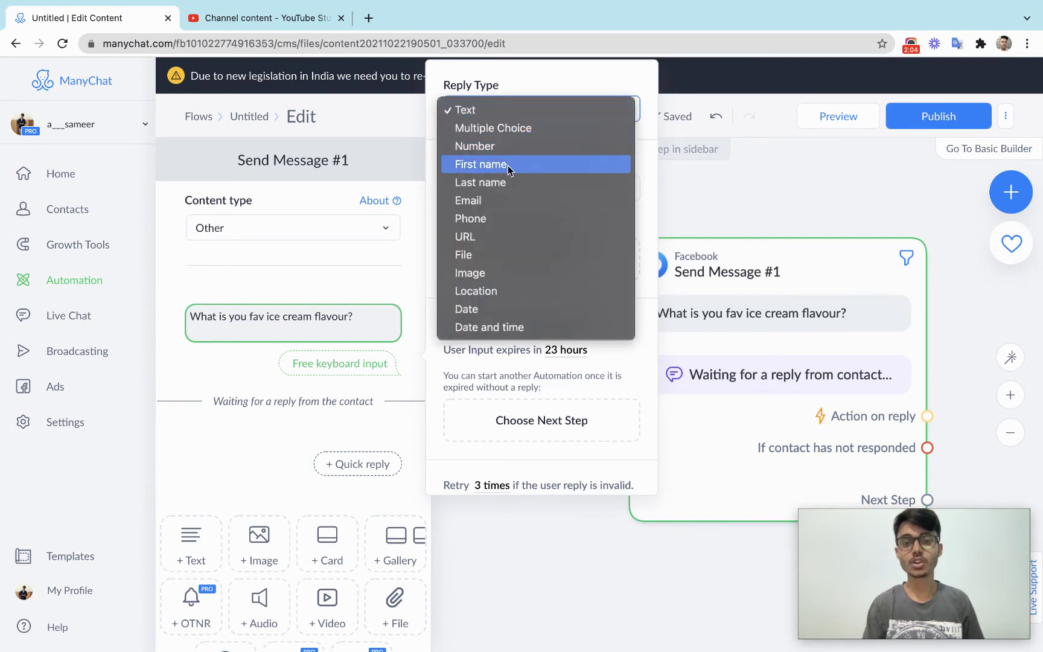
{"action": "left_click", "coordinate": [504, 129]}
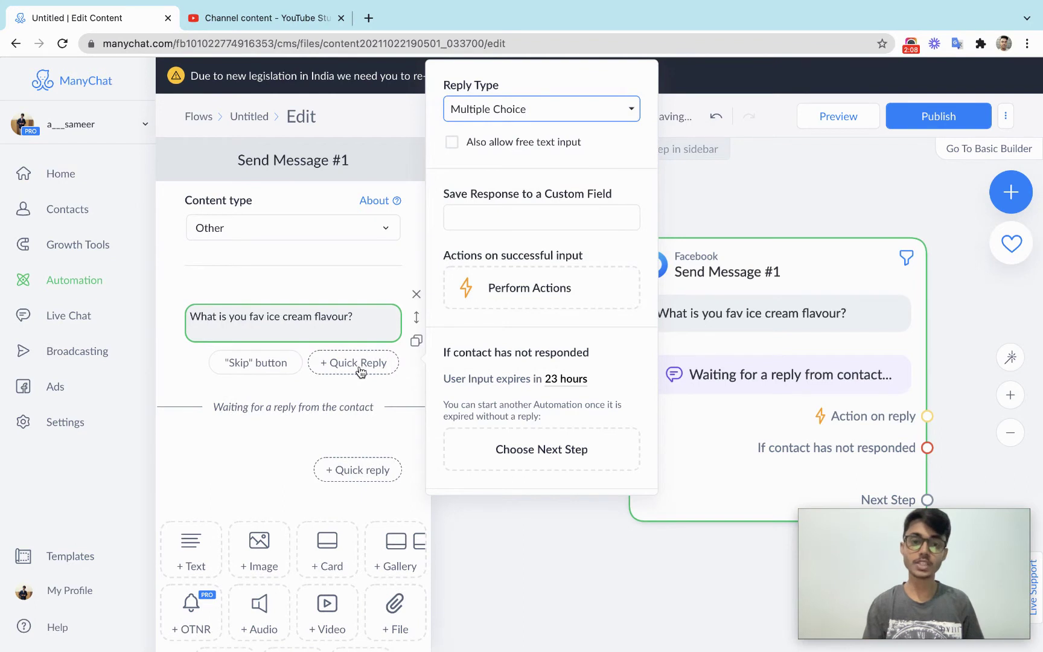
{"action": "left_click", "coordinate": [359, 364]}
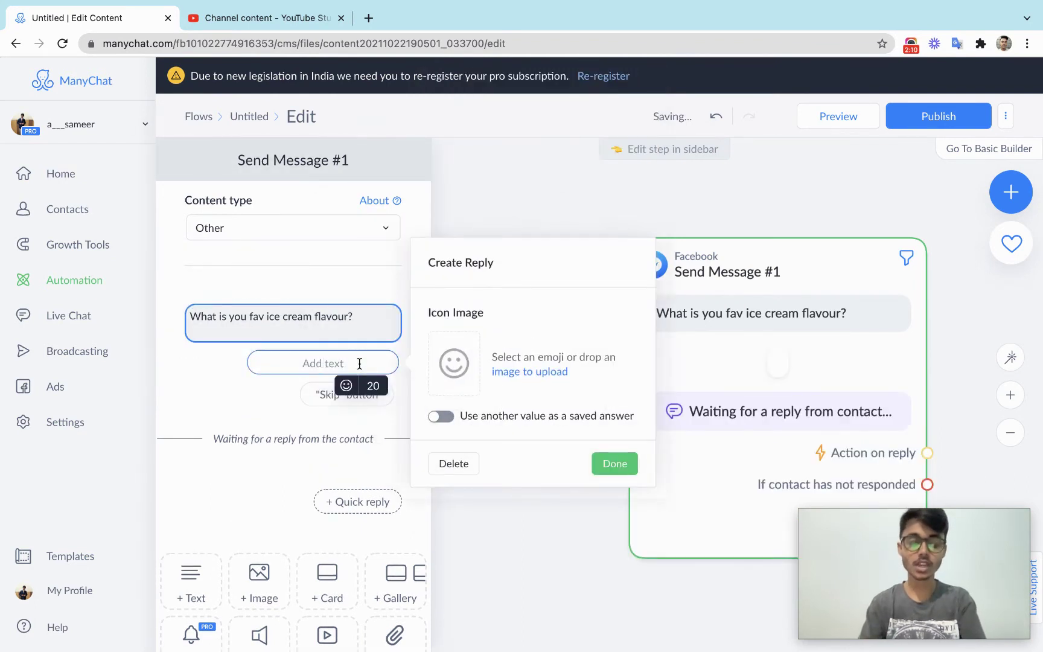
{"action": "type", "text": "chocolate"}
{"action": "left_click", "coordinate": [614, 463]}
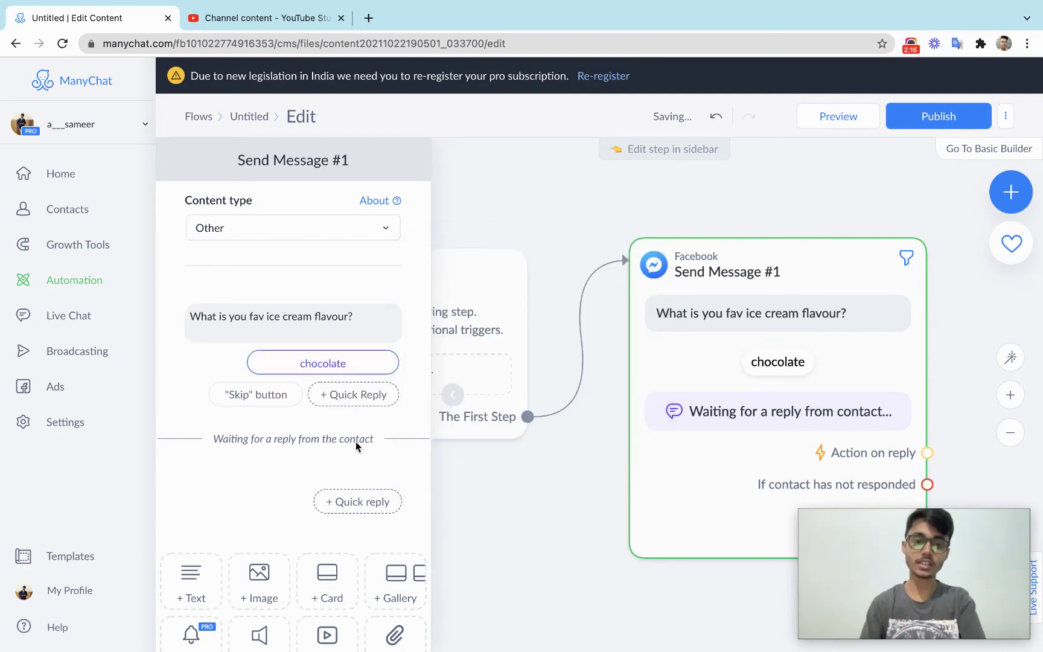
{"action": "left_click", "coordinate": [344, 395]}
{"action": "type", "text": "vanilla"}
{"action": "left_click", "coordinate": [616, 495]}
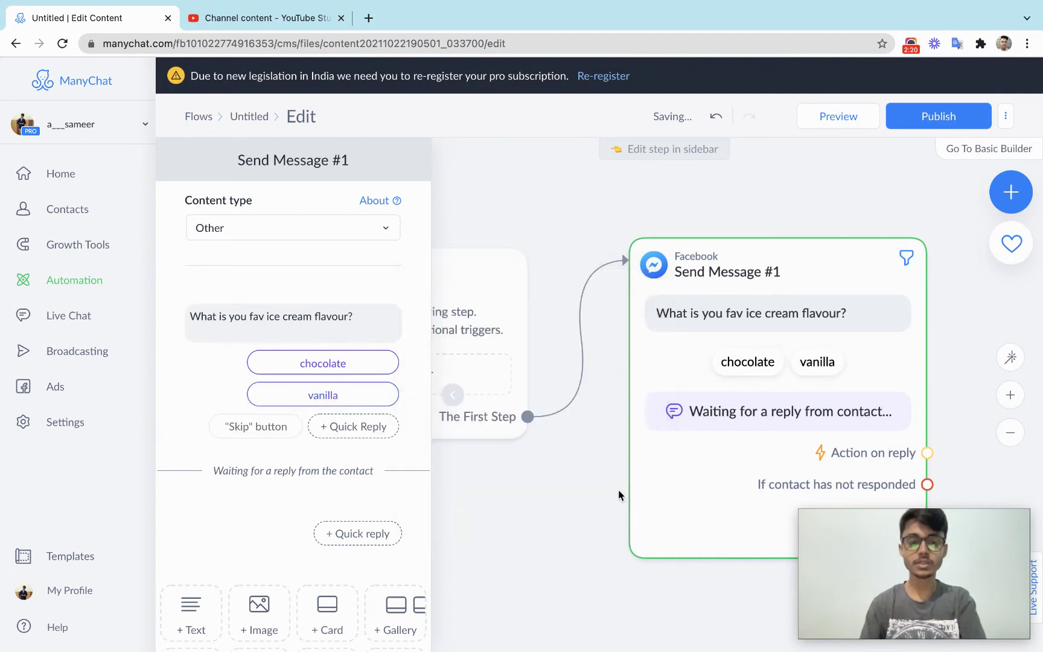
Examine the ice cream question's reply settings, especially the retry message for incorrect answers
{"action": "left_click", "coordinate": [320, 310]}
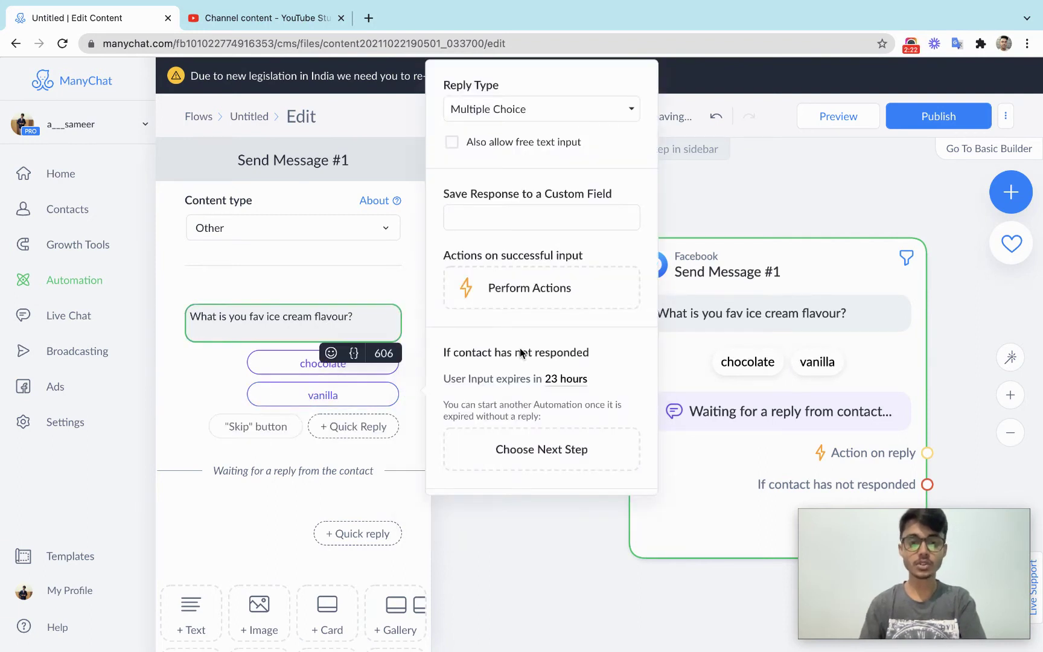
{"action": "scroll", "coordinate": [520, 352], "scroll_direction": "down", "scroll_amount": 3}
{"action": "scroll", "coordinate": [511, 242], "scroll_direction": "up", "scroll_amount": 3}
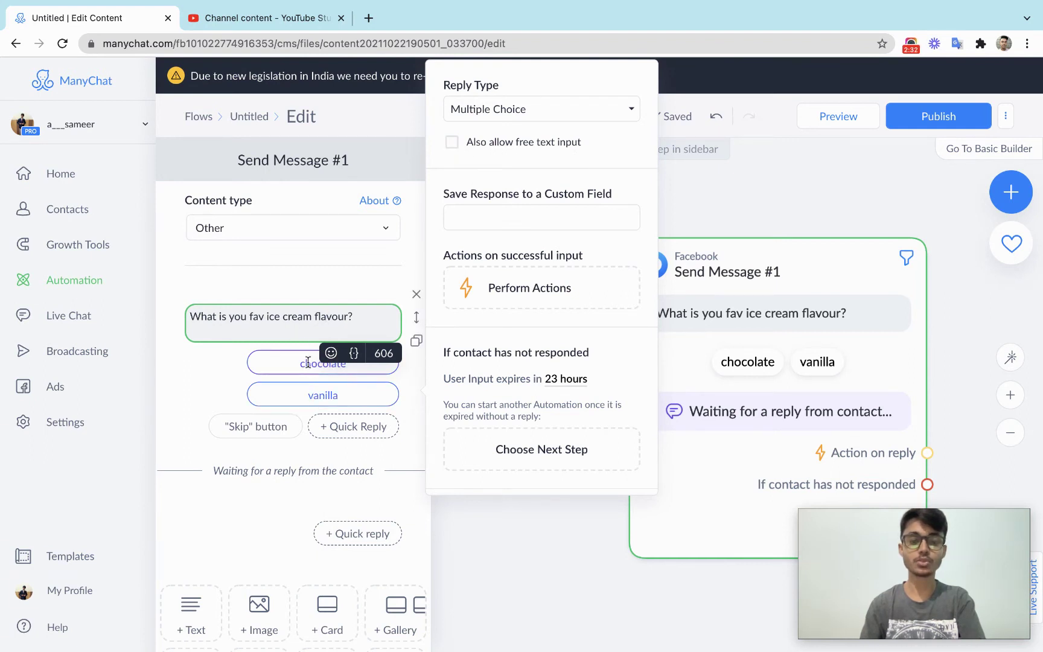
{"action": "scroll", "coordinate": [460, 360], "scroll_direction": "down", "scroll_amount": 2}
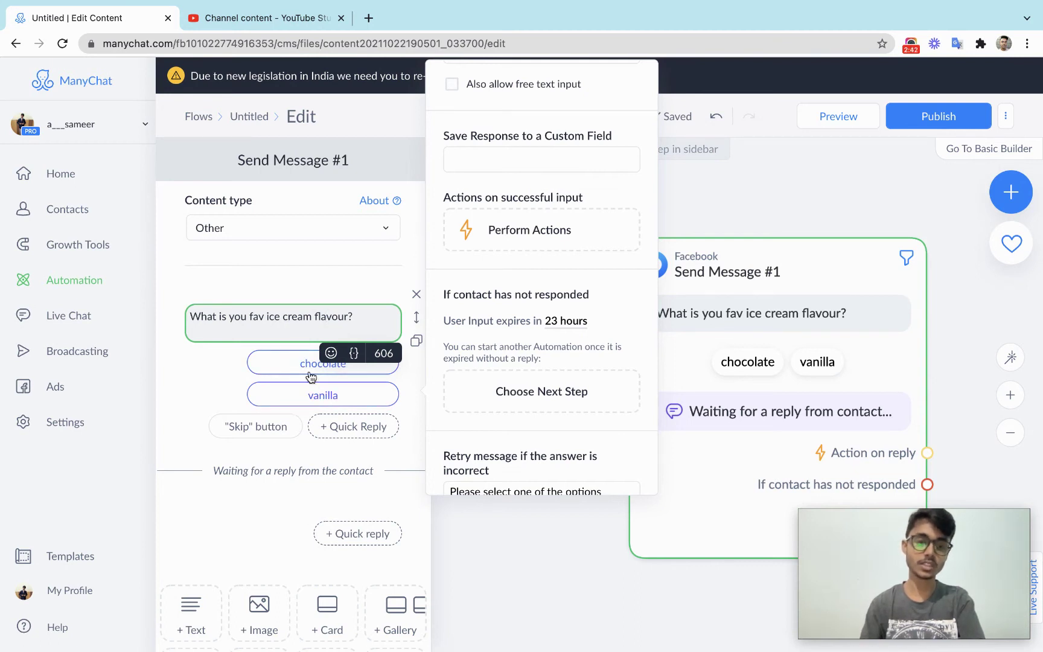
{"action": "scroll", "coordinate": [485, 382], "scroll_direction": "down", "scroll_amount": 3}
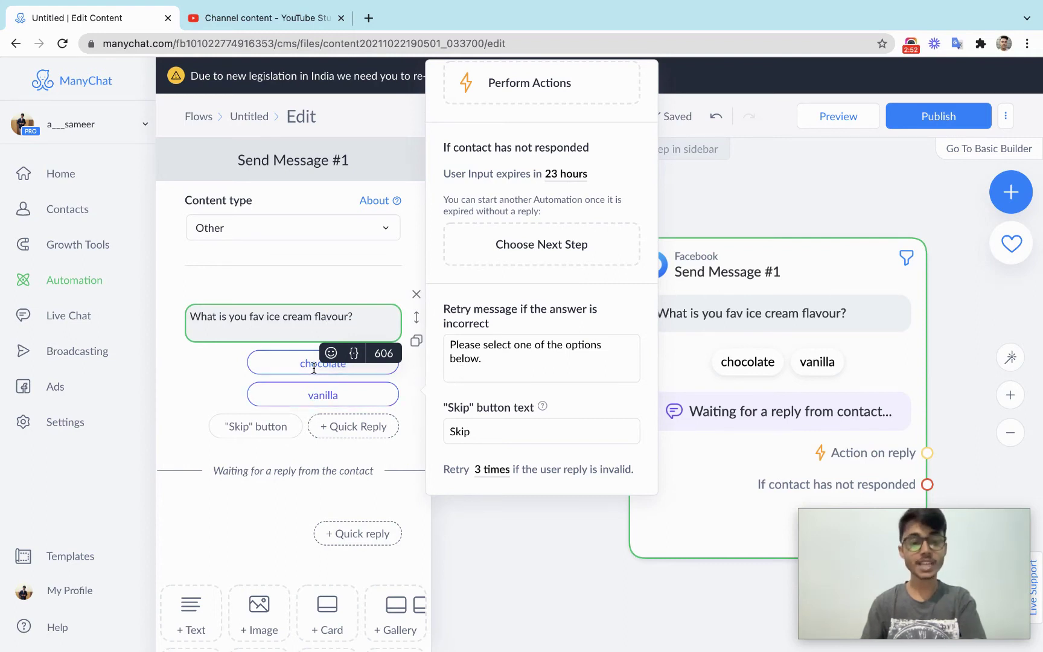
{"action": "left_click_drag", "start_coordinate": [450, 344], "coordinate": [485, 364]}
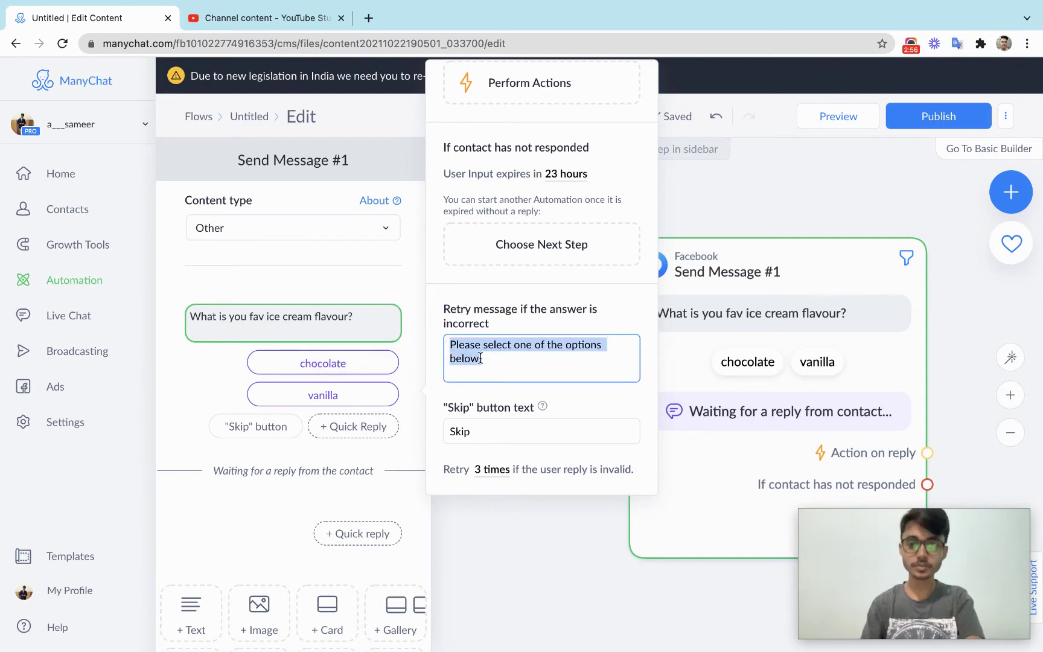
{"action": "left_click", "coordinate": [454, 347]}
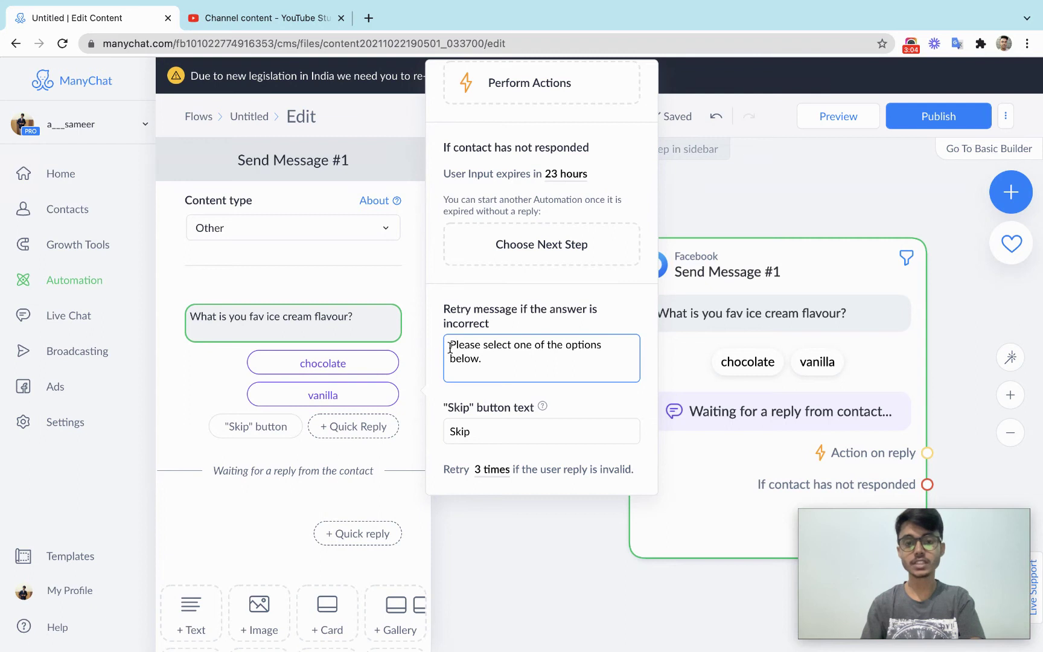
{"action": "left_click_drag", "start_coordinate": [450, 347], "coordinate": [485, 360]}
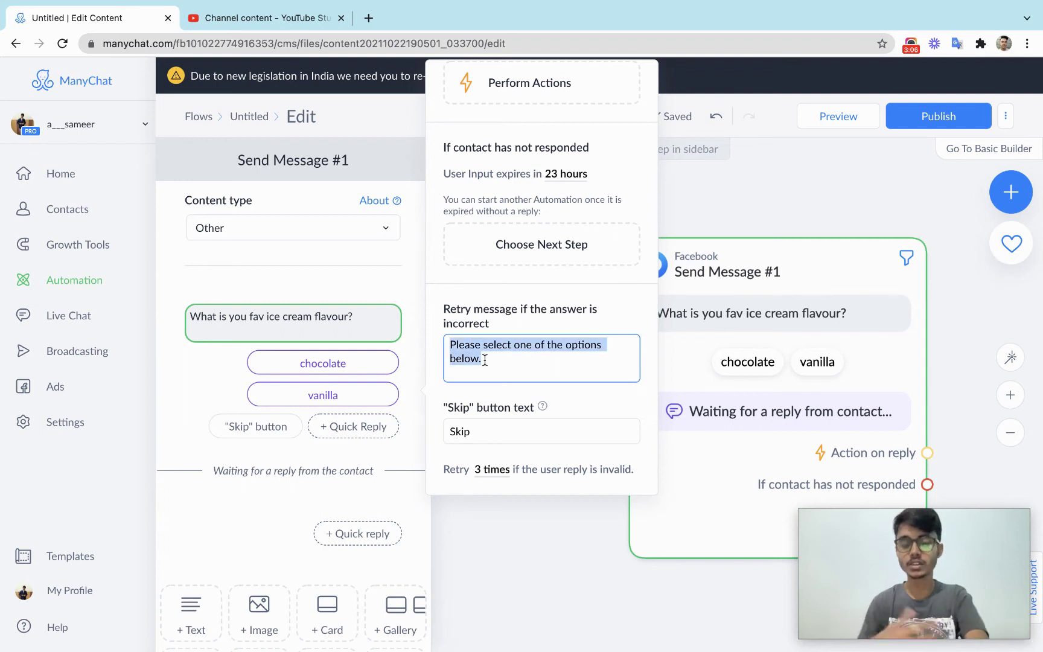
{"action": "left_click", "coordinate": [485, 360]}
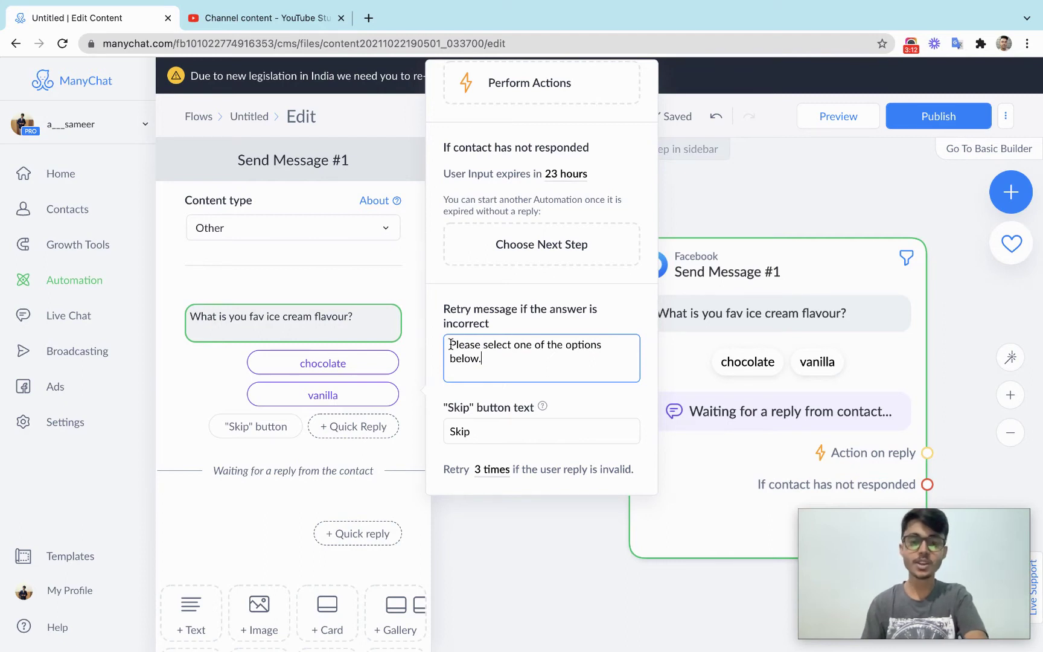
{"action": "left_click_drag", "start_coordinate": [450, 343], "coordinate": [484, 358]}
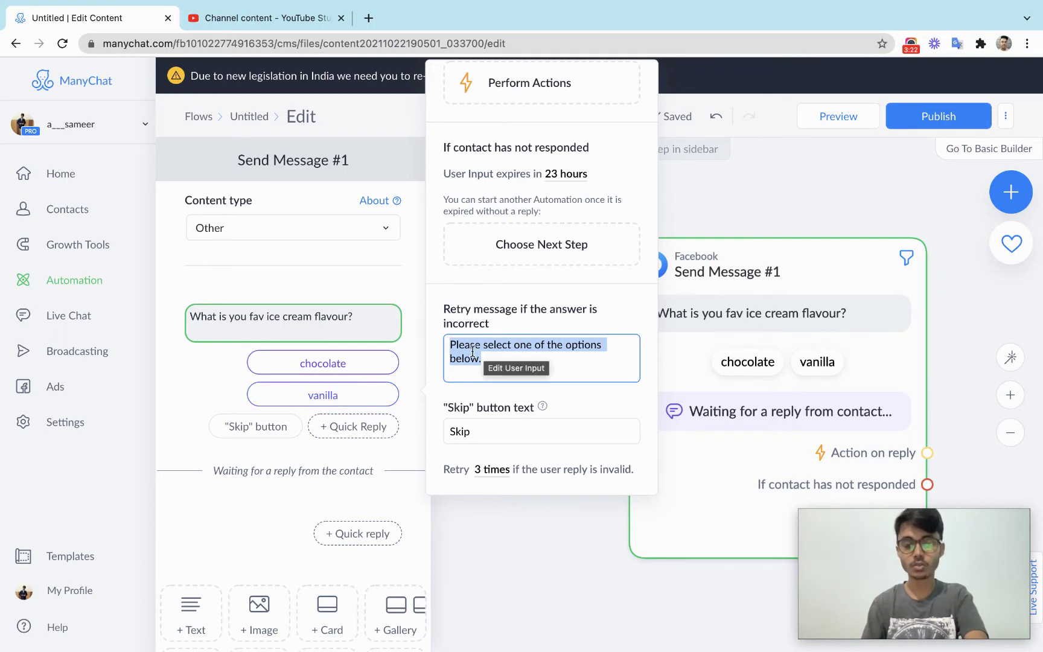
{"action": "left_click", "coordinate": [491, 356]}
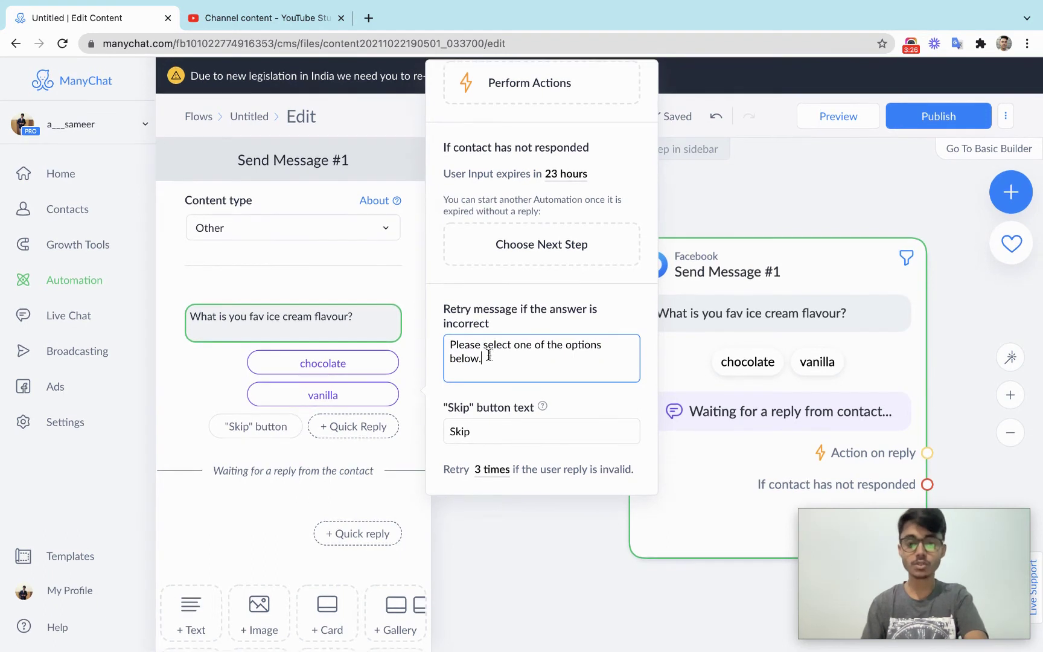
Clear the "Skip" button text so the question offers no skip button
{"action": "double_click", "coordinate": [470, 427]}
{"action": "key", "text": "BackSpace"}
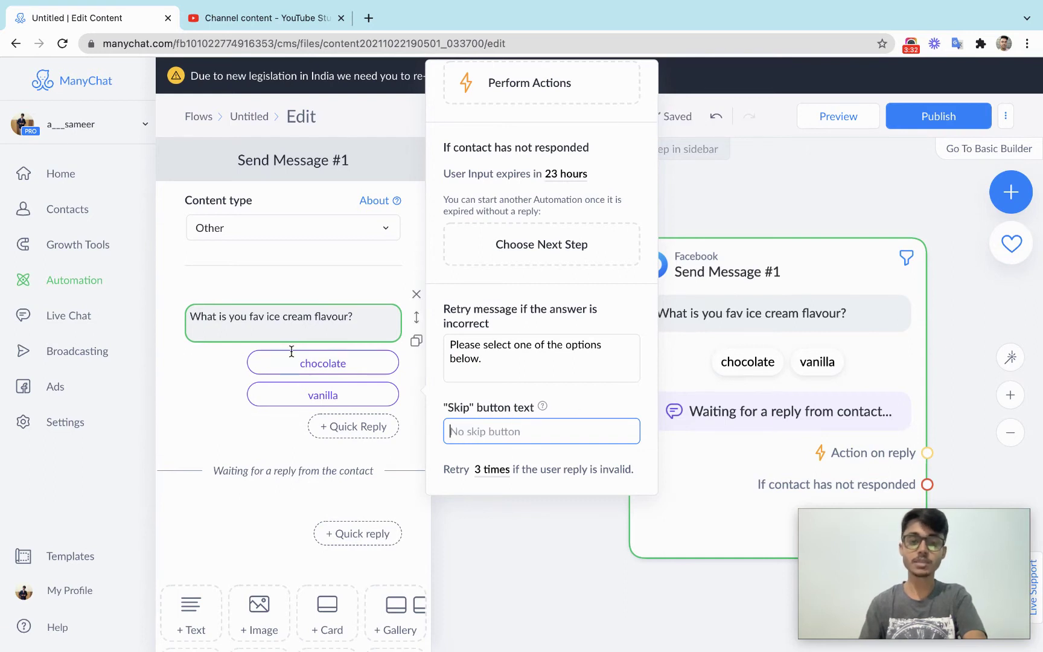
{"action": "left_click", "coordinate": [598, 394]}
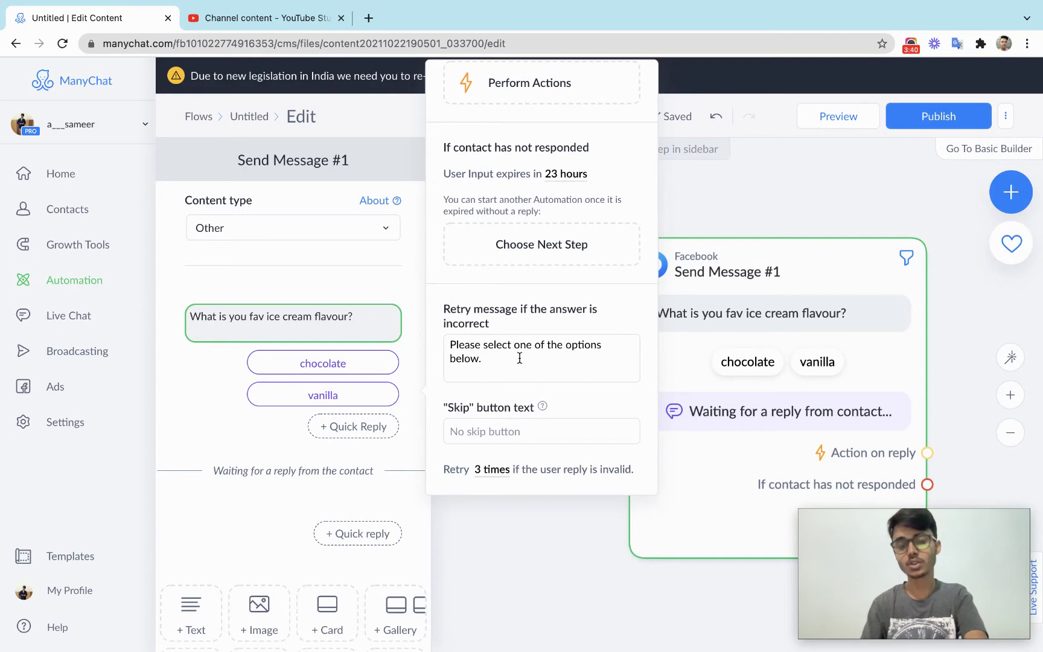
Set the question to retry 1 time if the user's reply is invalid
{"action": "left_click", "coordinate": [495, 470]}
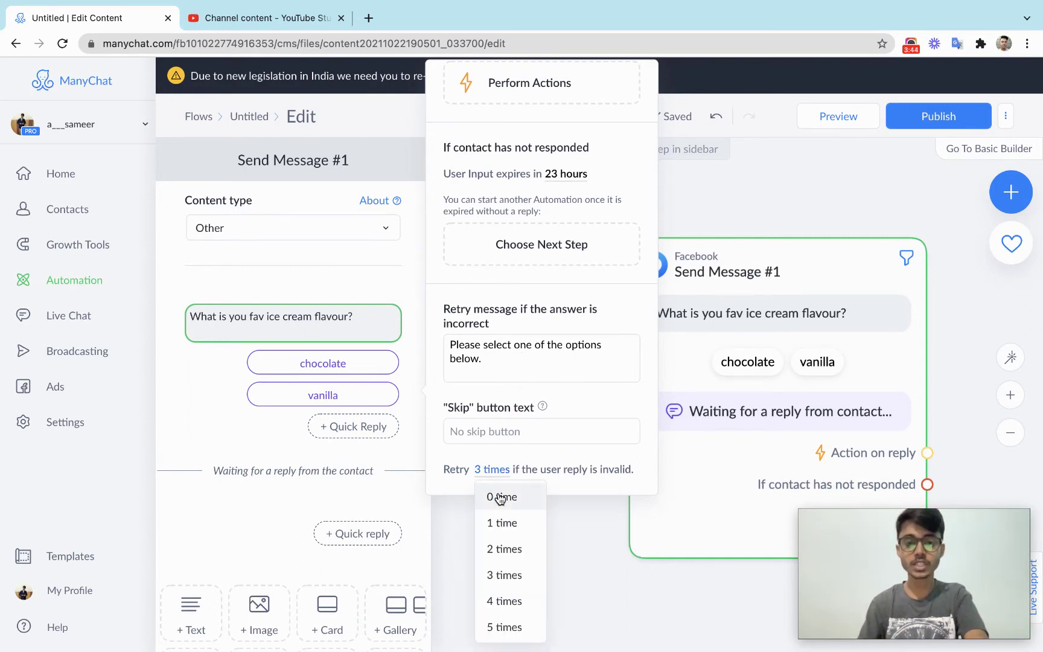
{"action": "left_click", "coordinate": [500, 496]}
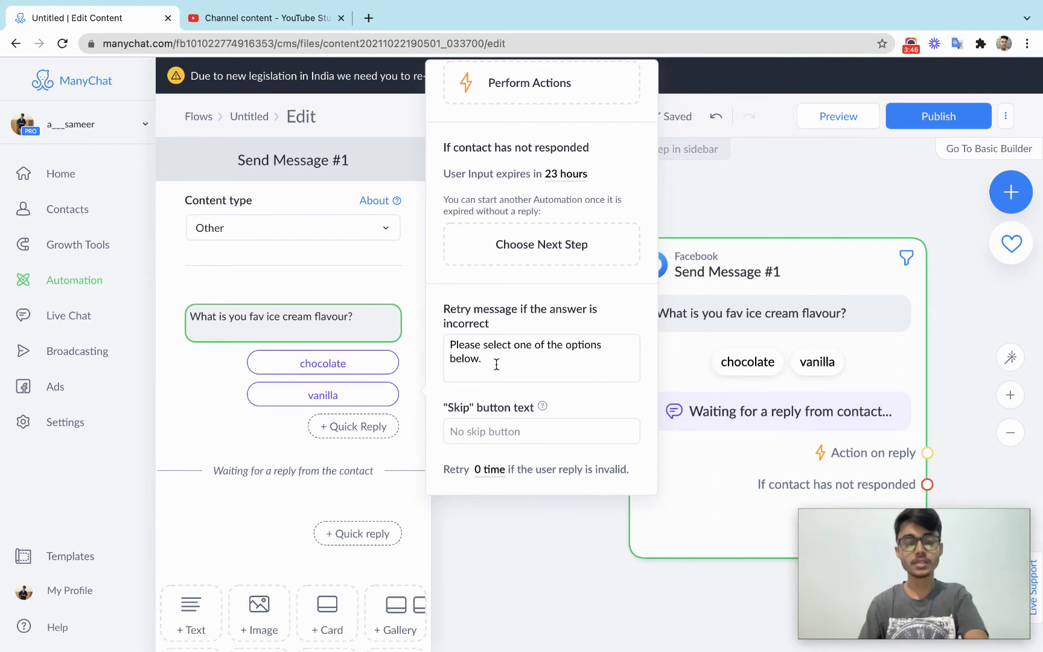
{"action": "left_click", "coordinate": [494, 470]}
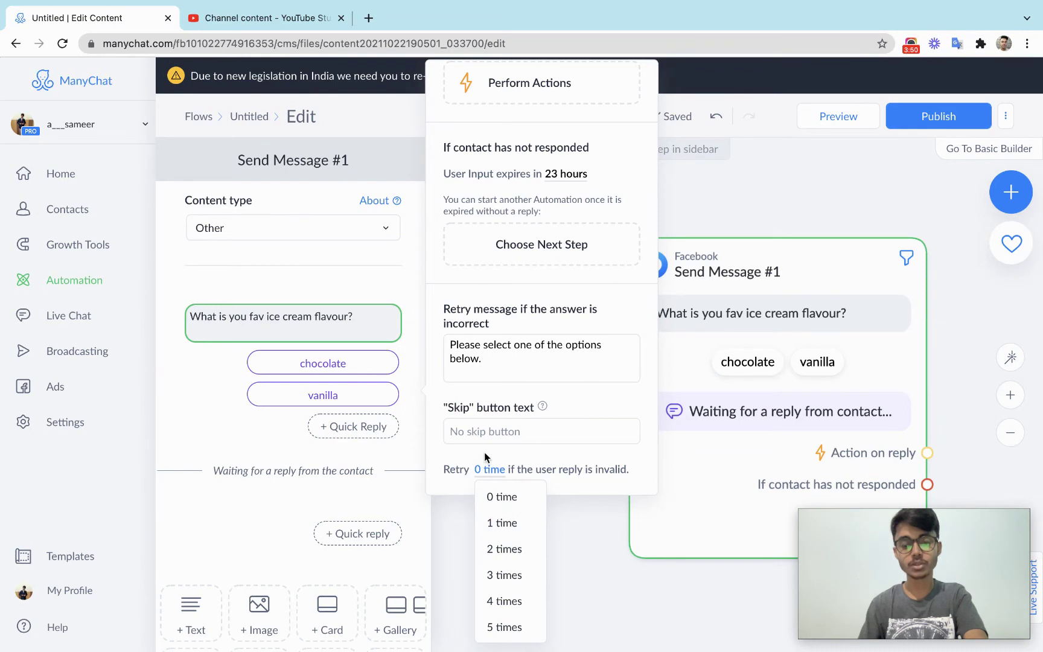
{"action": "left_click", "coordinate": [499, 523]}
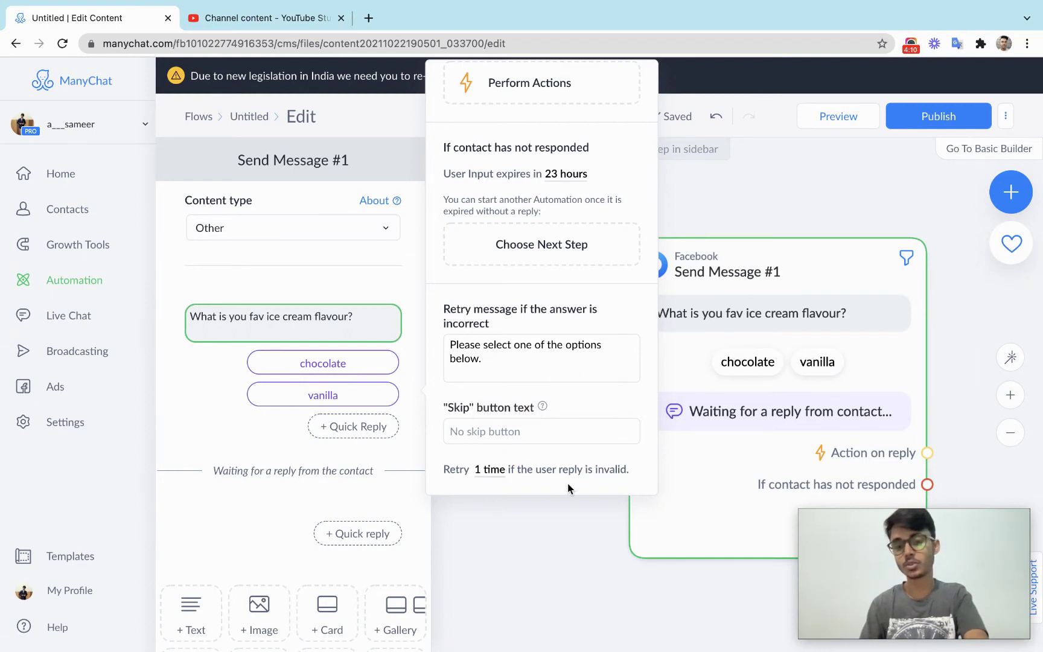
{"action": "left_click", "coordinate": [494, 474]}
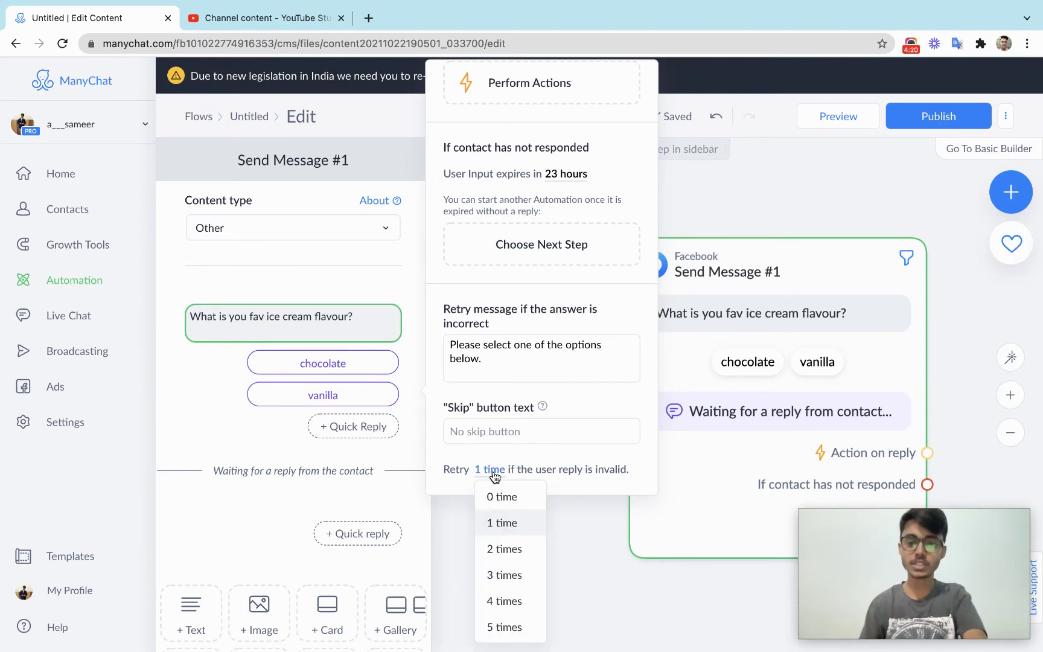
{"action": "left_click", "coordinate": [495, 495]}
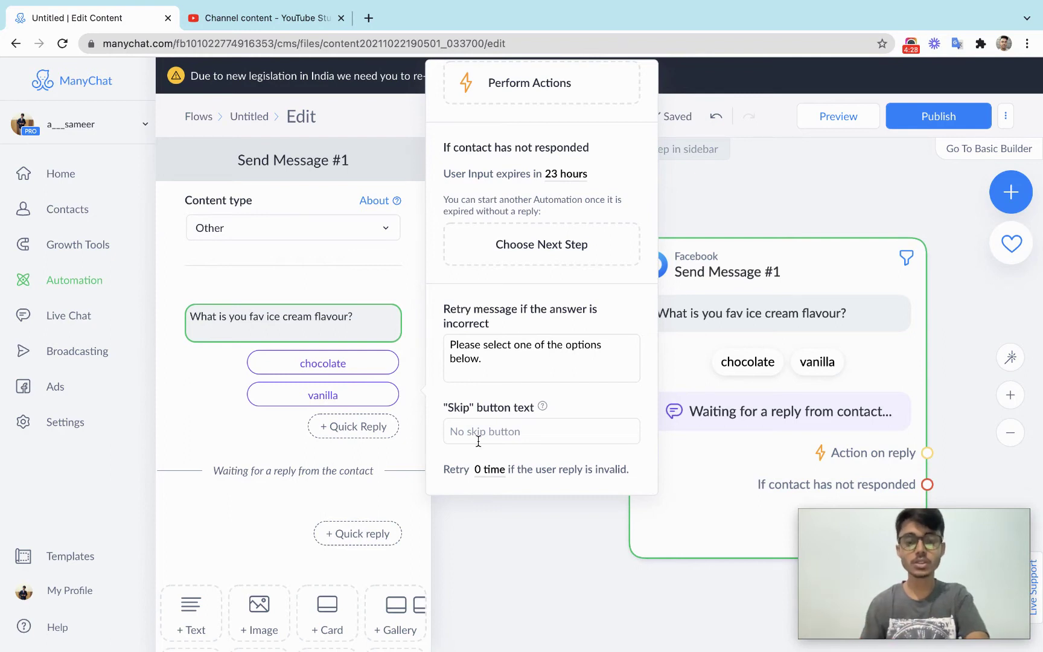
{"action": "left_click", "coordinate": [490, 470]}
{"action": "left_click", "coordinate": [500, 518]}
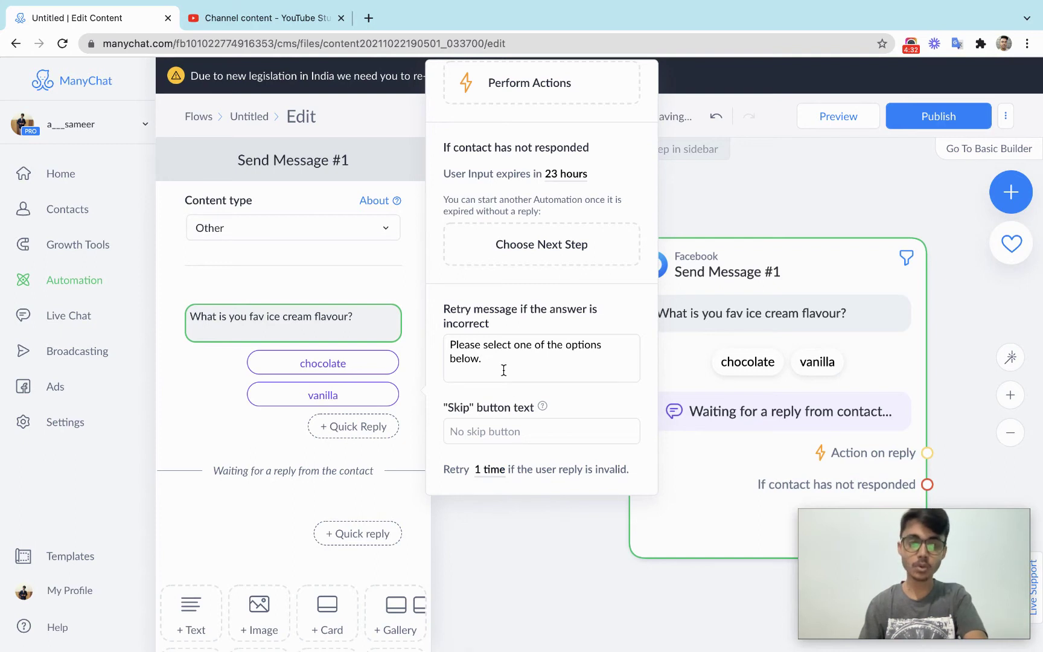
Save the multiple-choice response to the existing custom user field "flavour"
{"action": "scroll", "coordinate": [503, 370], "scroll_direction": "up", "scroll_amount": 5}
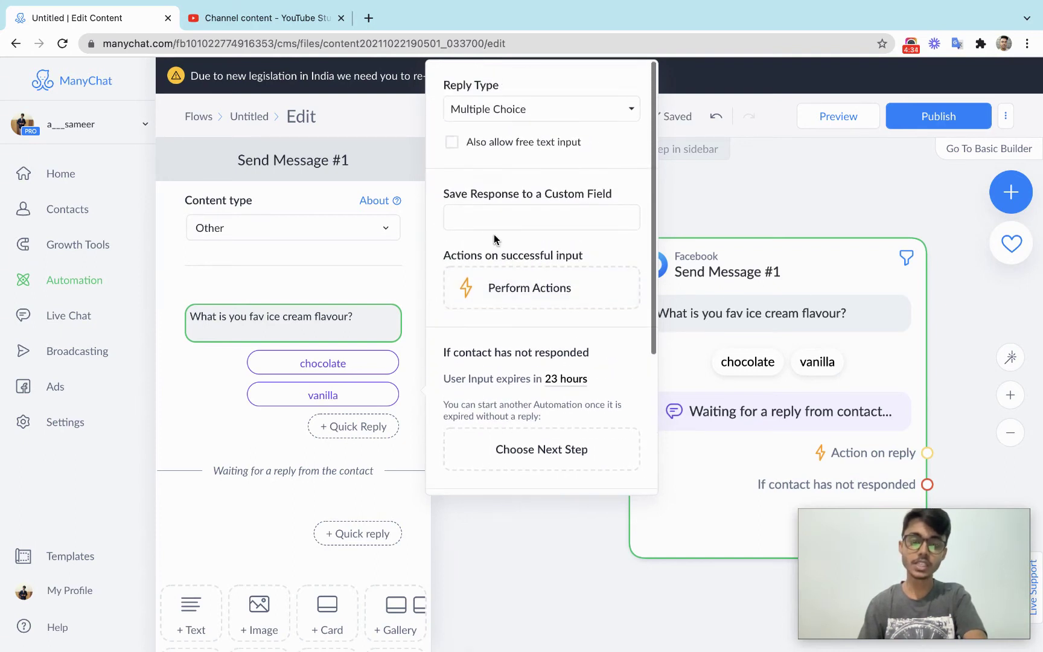
{"action": "left_click", "coordinate": [467, 217]}
{"action": "type", "text": "flavour"}
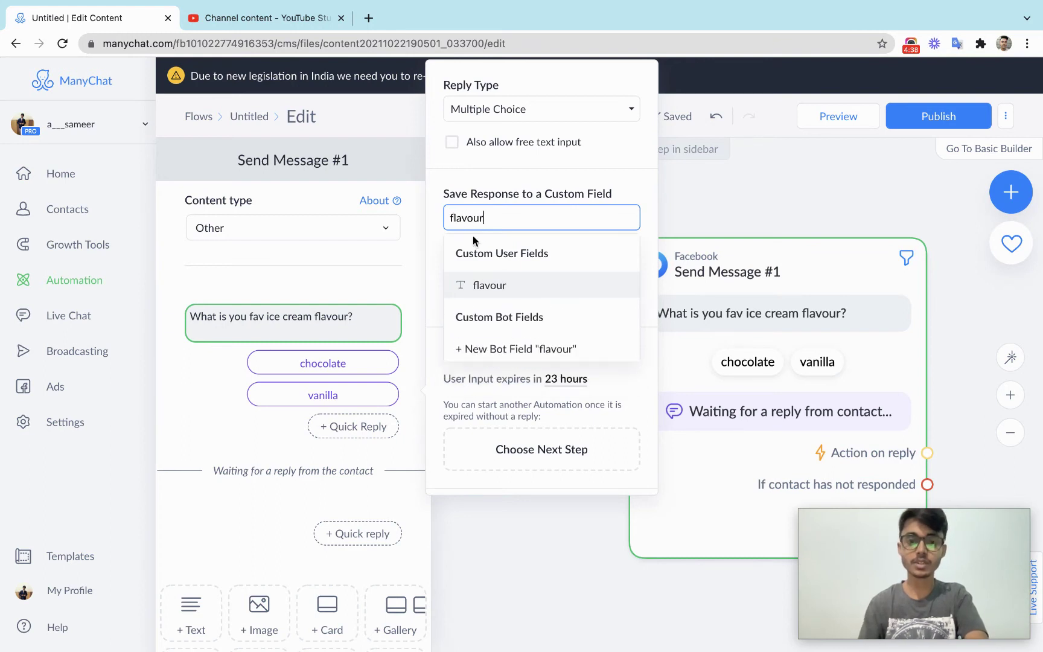
{"action": "left_click", "coordinate": [487, 285]}
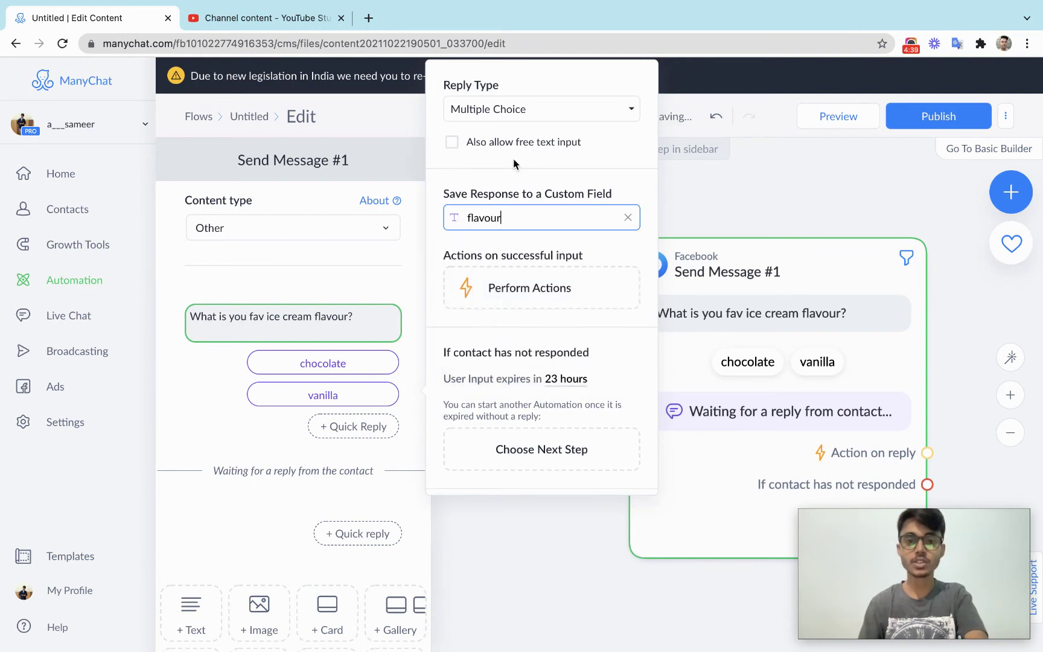
{"action": "left_click", "coordinate": [437, 202]}
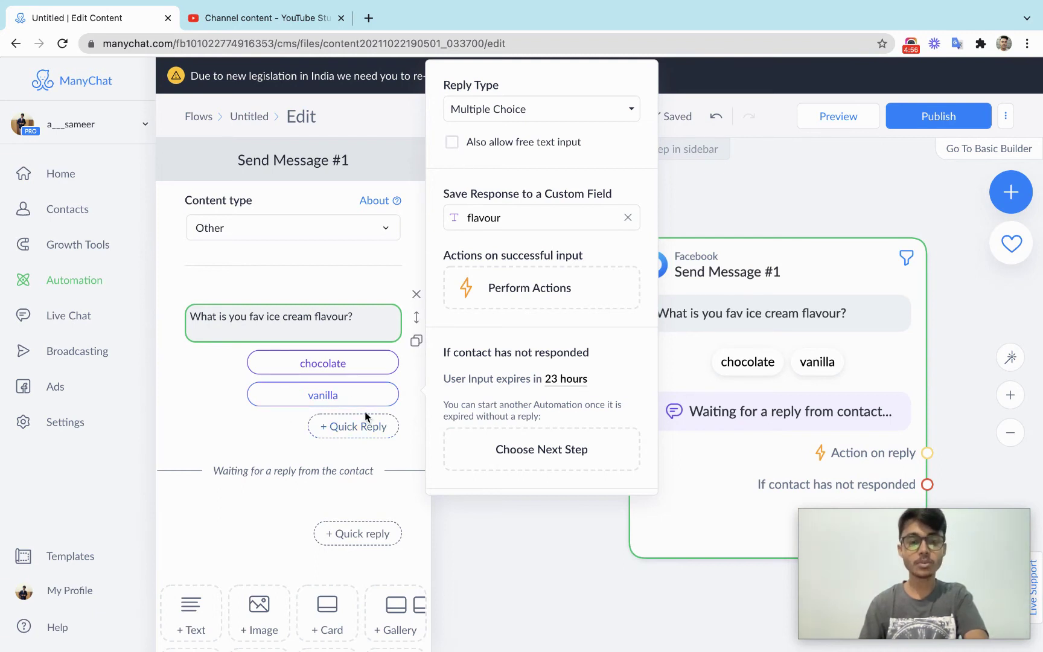
Allow free text input alongside the multiple-choice answers and review the remaining reply settings
{"action": "left_click", "coordinate": [450, 150]}
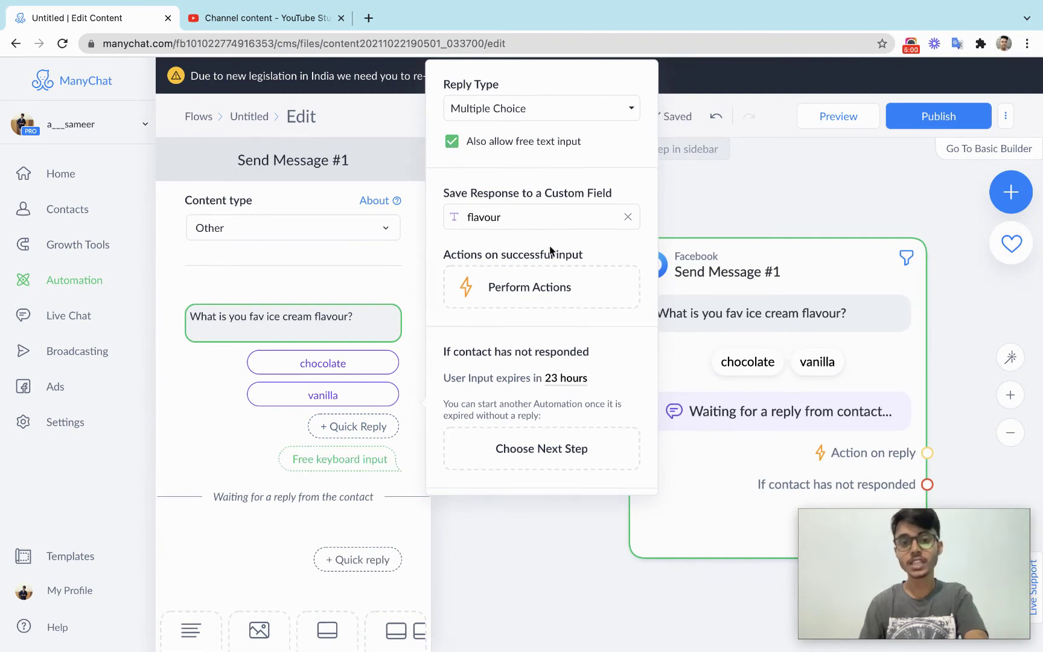
{"action": "scroll", "coordinate": [549, 248], "scroll_direction": "down", "scroll_amount": 1}
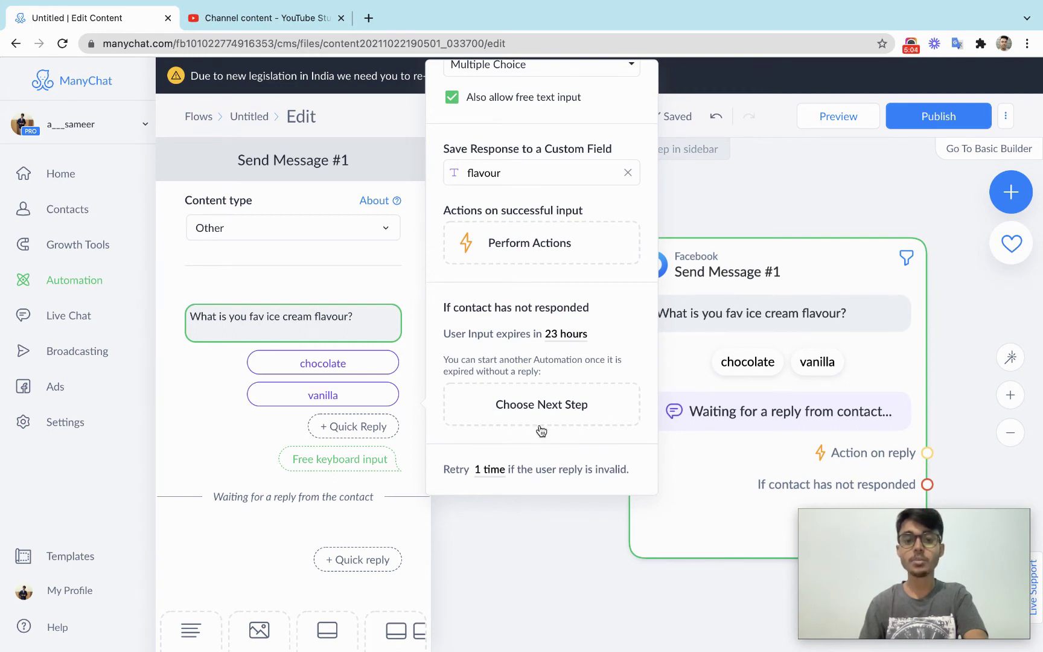
{"action": "scroll", "coordinate": [542, 431], "scroll_direction": "up", "scroll_amount": 1}
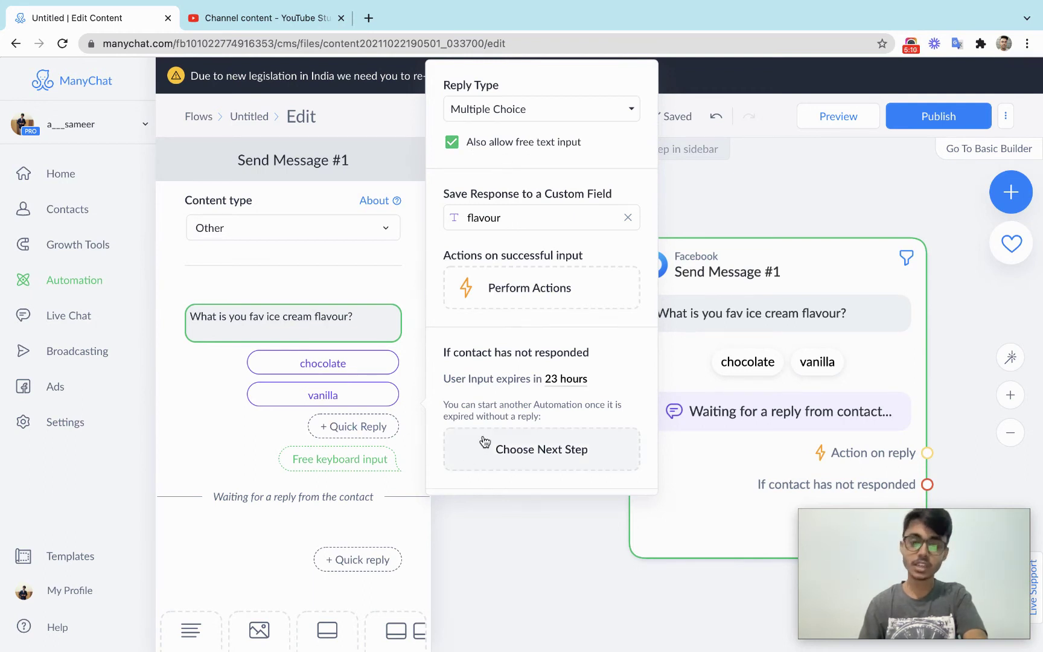
{"action": "scroll", "coordinate": [485, 440], "scroll_direction": "down", "scroll_amount": 1}
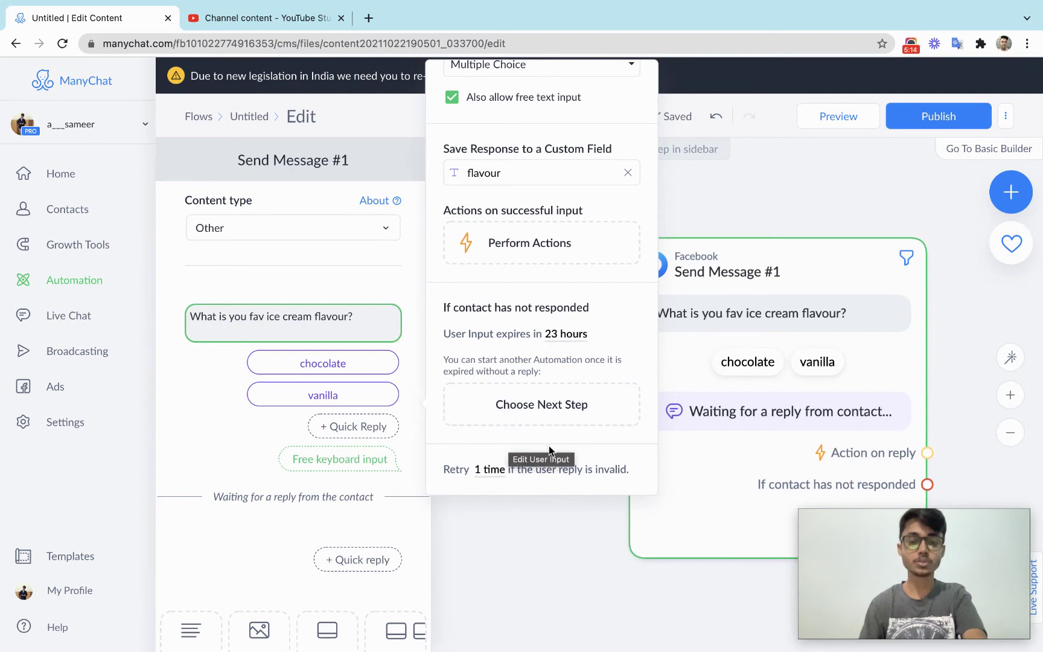
{"action": "scroll", "coordinate": [513, 306], "scroll_direction": "up", "scroll_amount": 1}
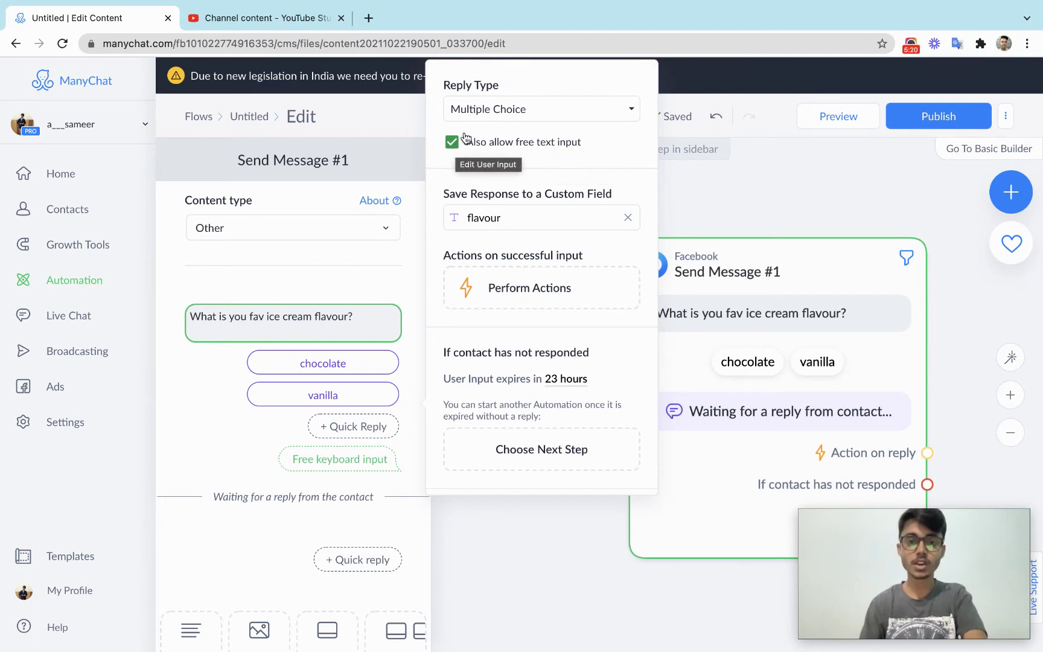
Change the reply type to Email and replace the question text with "email?"
{"action": "left_click", "coordinate": [504, 112]}
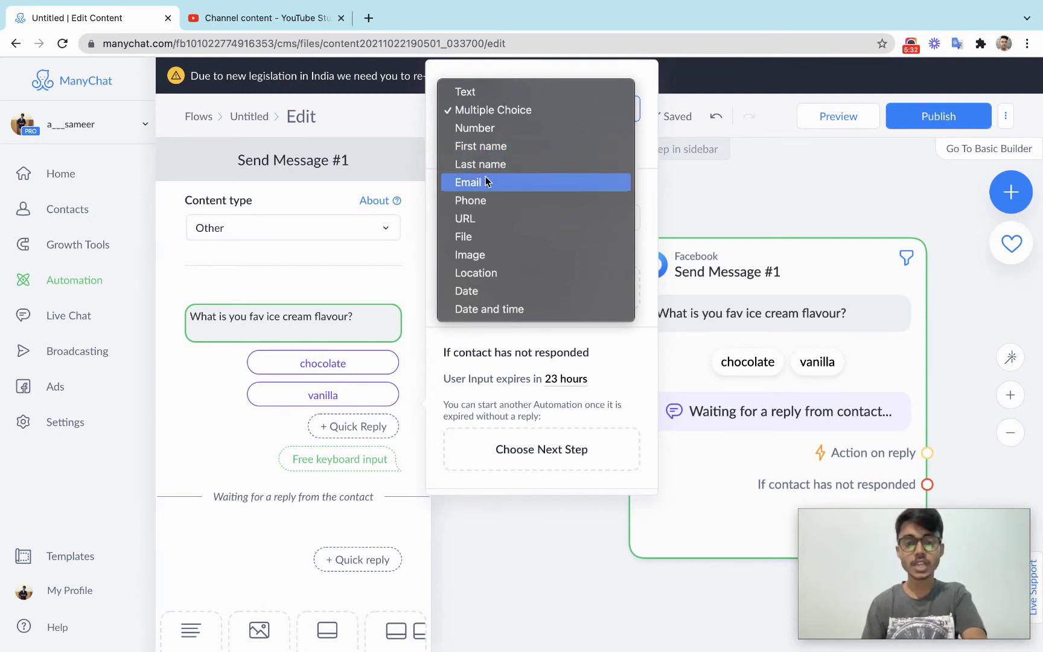
{"action": "left_click", "coordinate": [463, 184]}
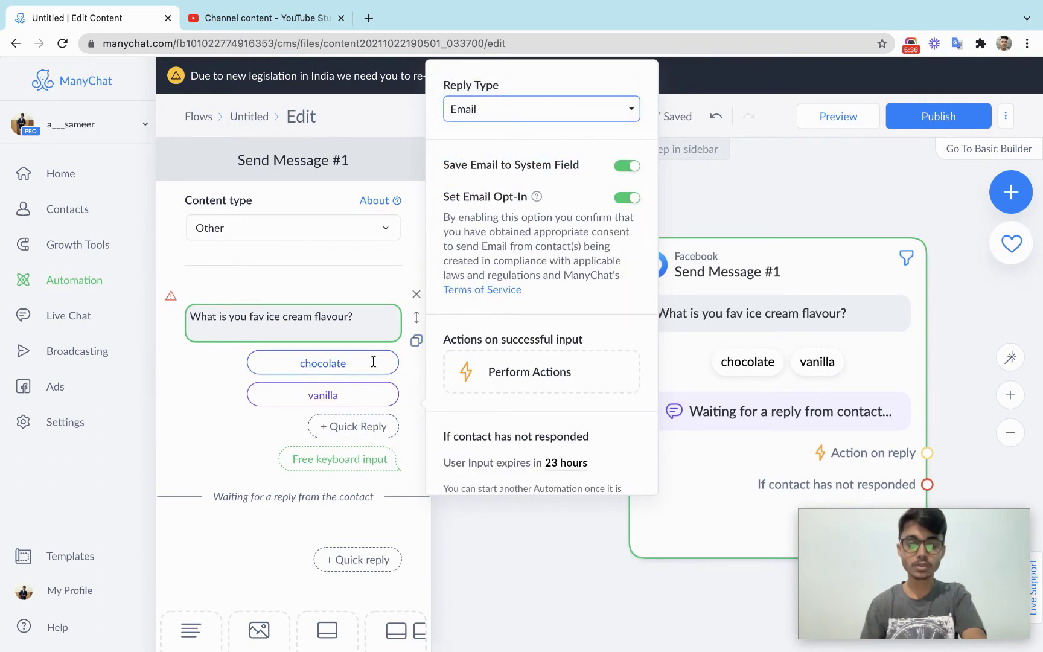
{"action": "left_click", "coordinate": [371, 364]}
{"action": "left_click", "coordinate": [367, 317]}
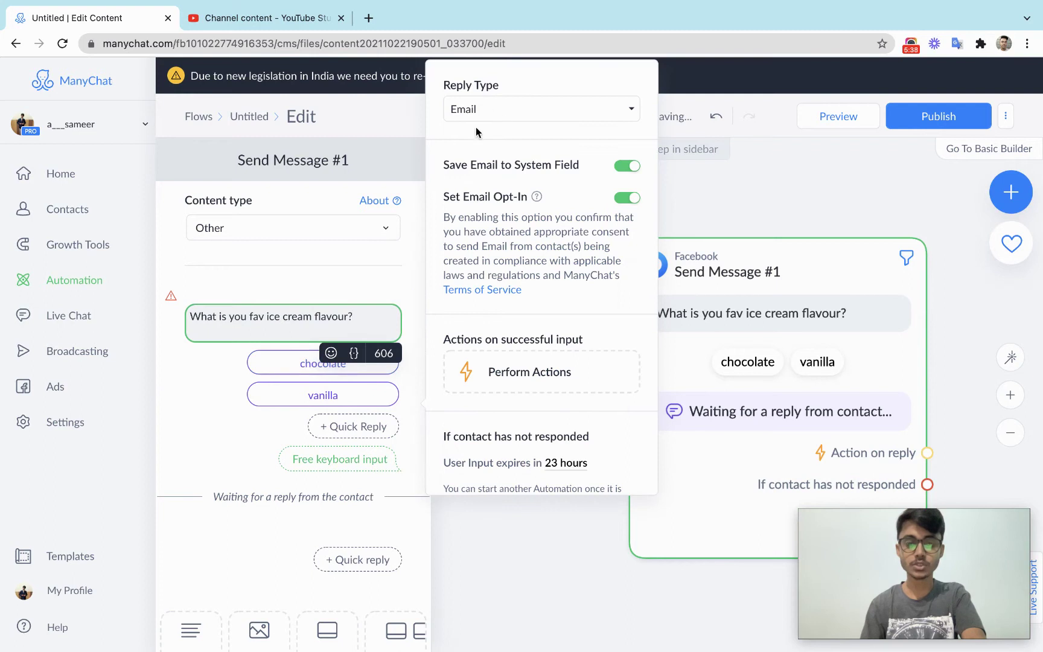
{"action": "triple_click", "coordinate": [332, 316]}
{"action": "type", "text": "email?"}
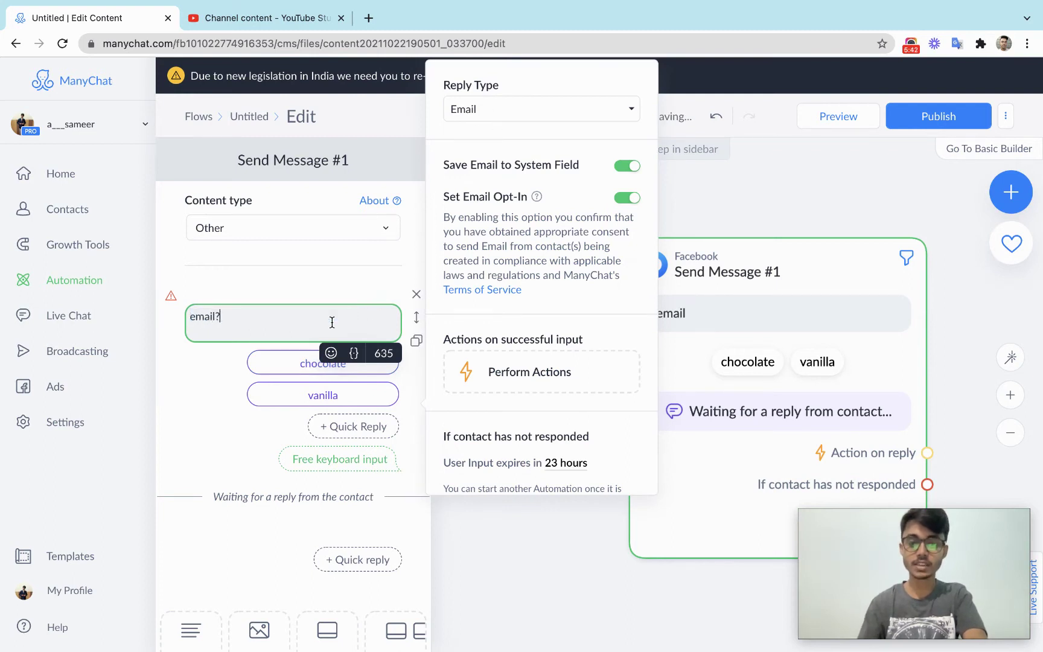
Delete the "chocolate" and "vanilla" quick replies from the question
{"action": "left_click", "coordinate": [311, 363]}
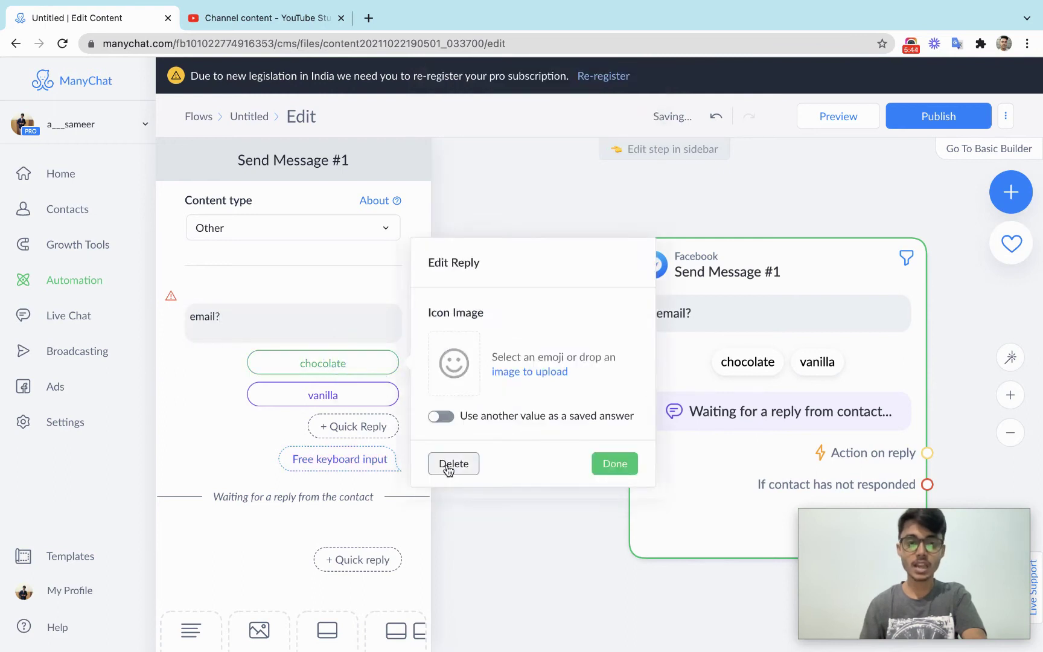
{"action": "left_click", "coordinate": [453, 464]}
{"action": "left_click", "coordinate": [323, 363]}
{"action": "left_click", "coordinate": [453, 463]}
Turn off saving the email to the system field and search the custom fields for "email"
{"action": "left_click", "coordinate": [333, 323]}
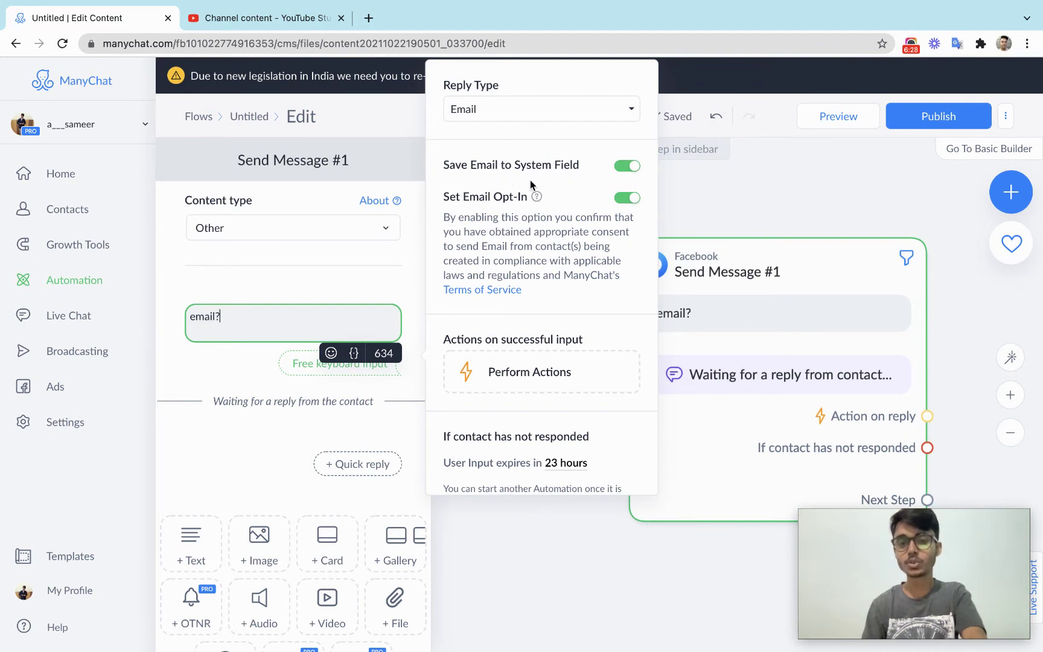
{"action": "left_click", "coordinate": [630, 168]}
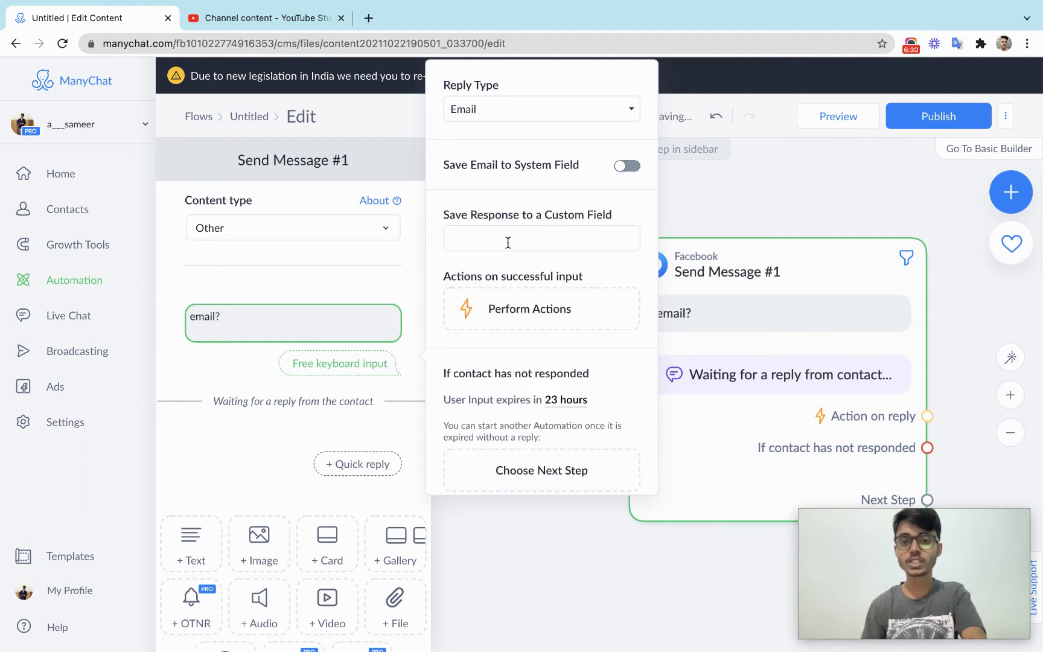
{"action": "left_click", "coordinate": [507, 240]}
{"action": "type", "text": "ema"}
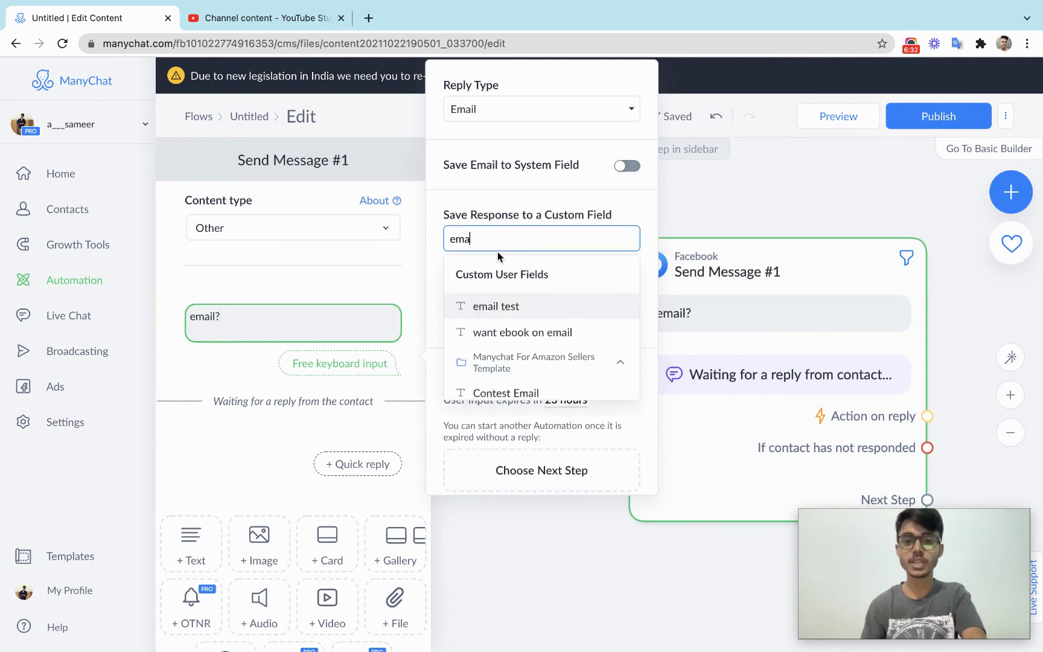
{"action": "type", "text": "ail"}
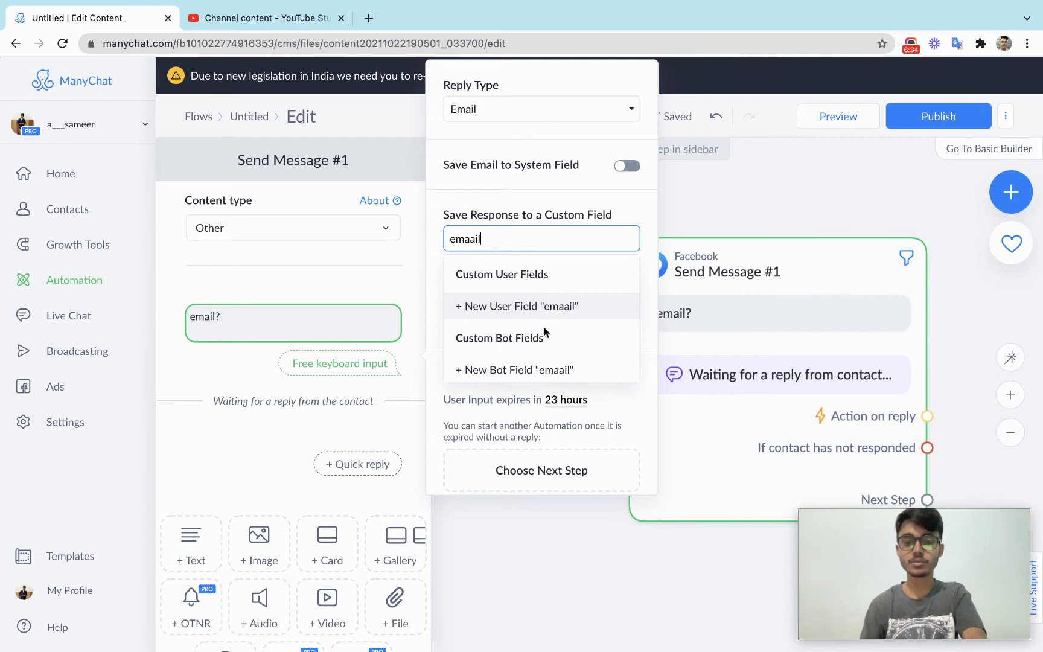
{"action": "key", "text": "BackSpace"}
{"action": "key", "text": "BackSpace"}
{"action": "key", "text": "BackSpace"}
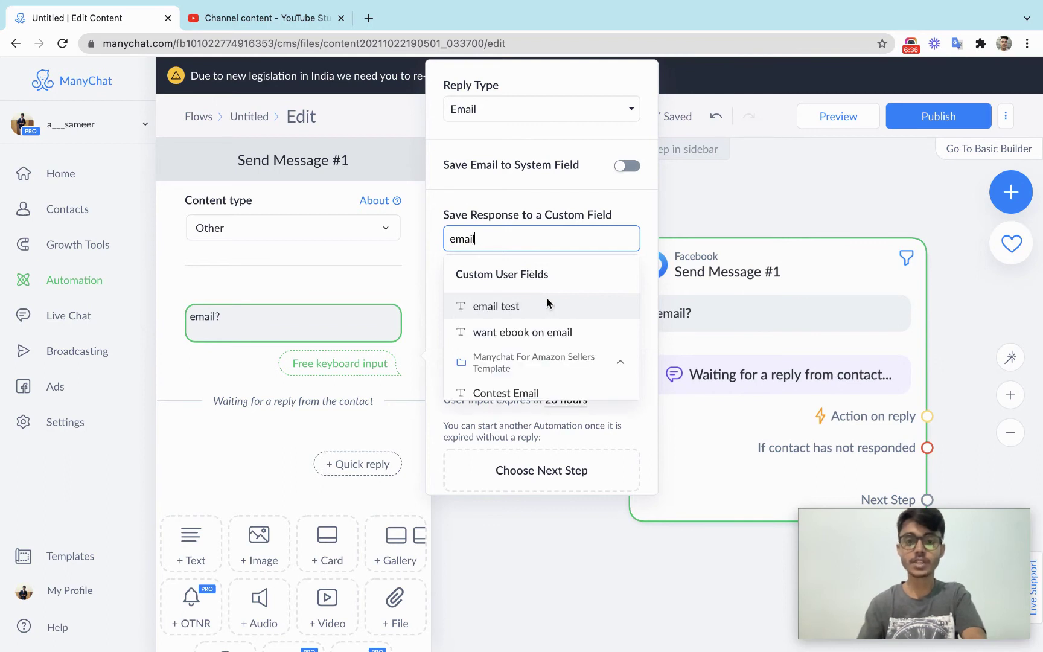
{"action": "scroll", "coordinate": [519, 352], "scroll_direction": "down", "scroll_amount": 1}
{"action": "scroll", "coordinate": [510, 339], "scroll_direction": "down", "scroll_amount": 2}
{"action": "scroll", "coordinate": [507, 335], "scroll_direction": "up", "scroll_amount": 3}
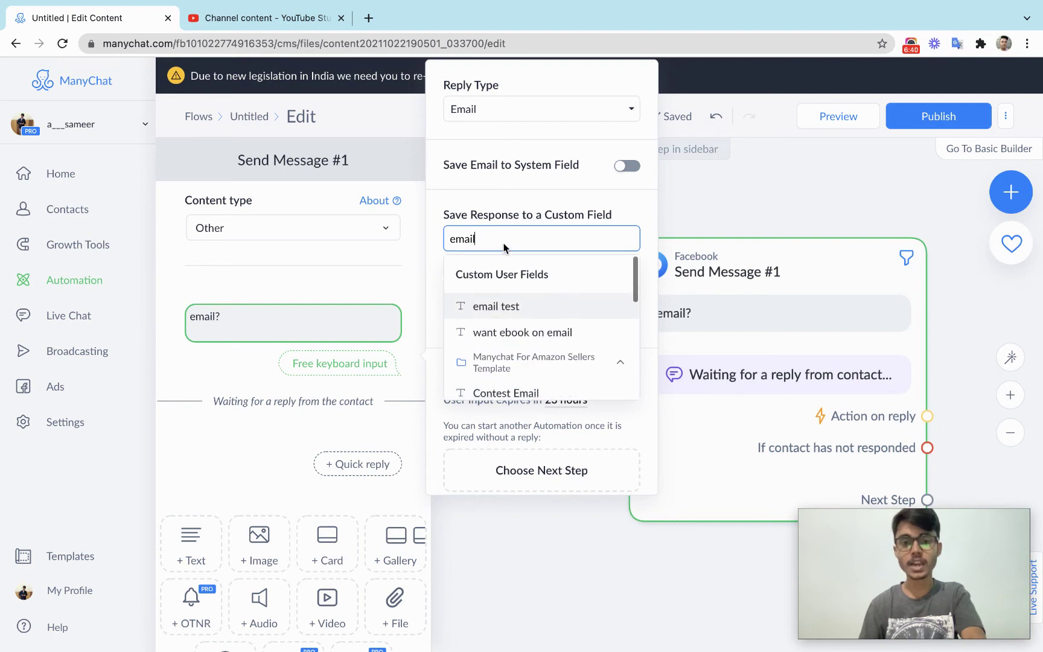
{"action": "left_click", "coordinate": [523, 204]}
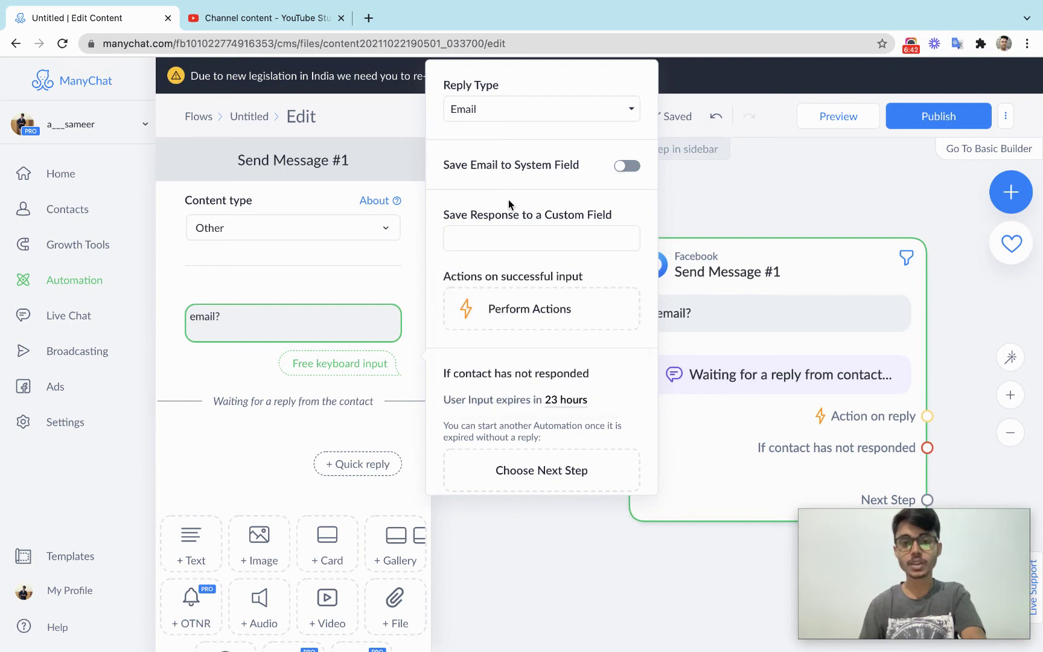
{"action": "scroll", "coordinate": [510, 266], "scroll_direction": "down", "scroll_amount": 1}
{"action": "scroll", "coordinate": [510, 266], "scroll_direction": "up", "scroll_amount": 1}
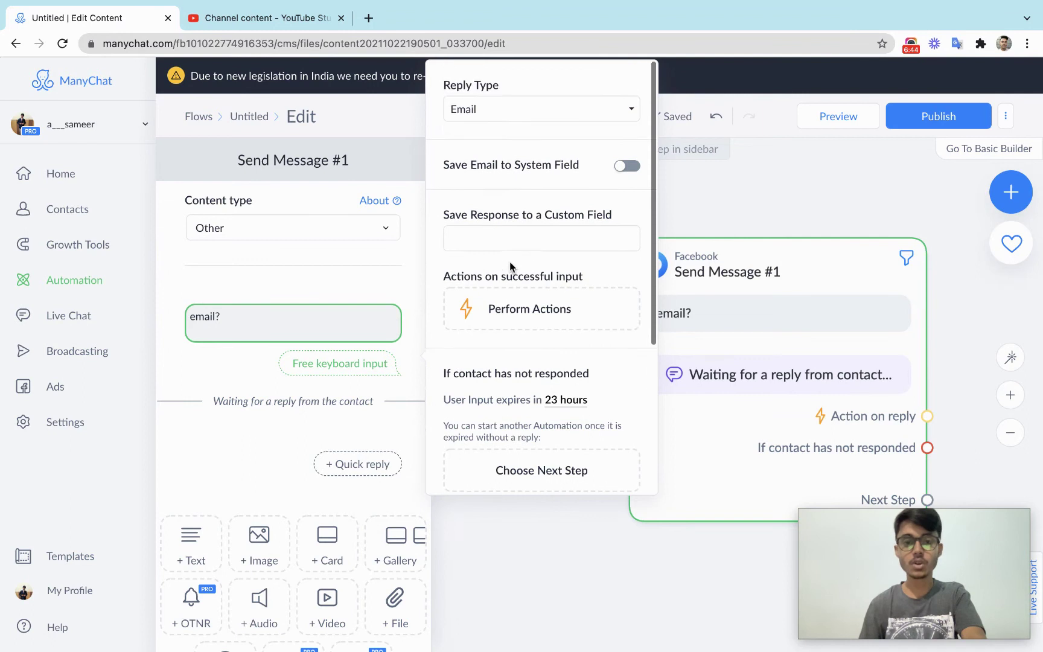
Change the reply type to Text and save the response to the existing custom user field "flavour"
{"action": "left_click", "coordinate": [526, 118]}
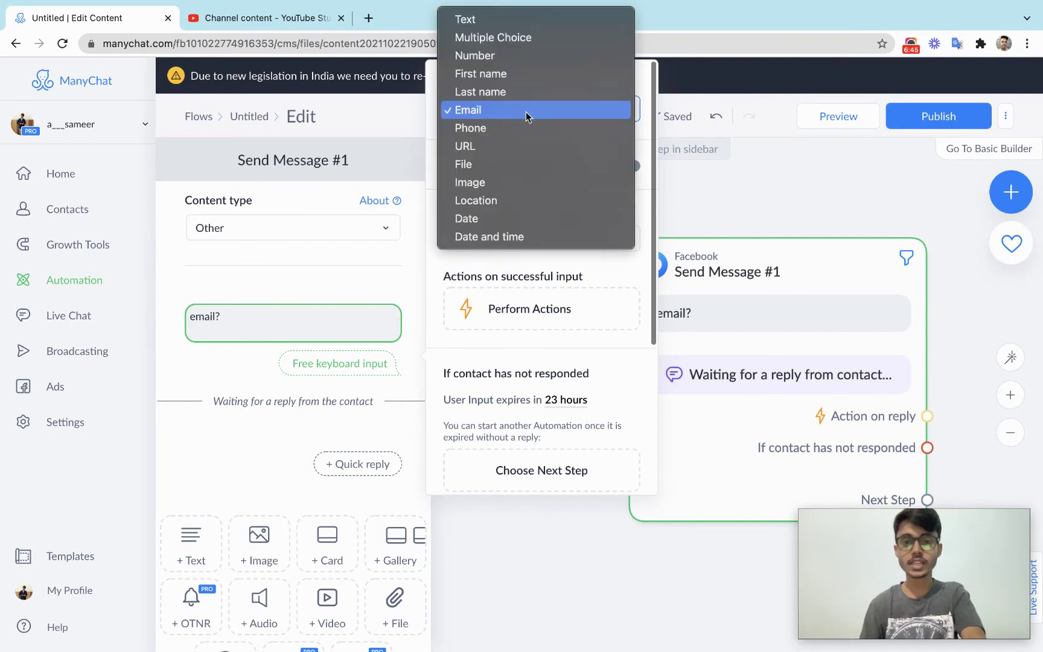
{"action": "left_click", "coordinate": [501, 20]}
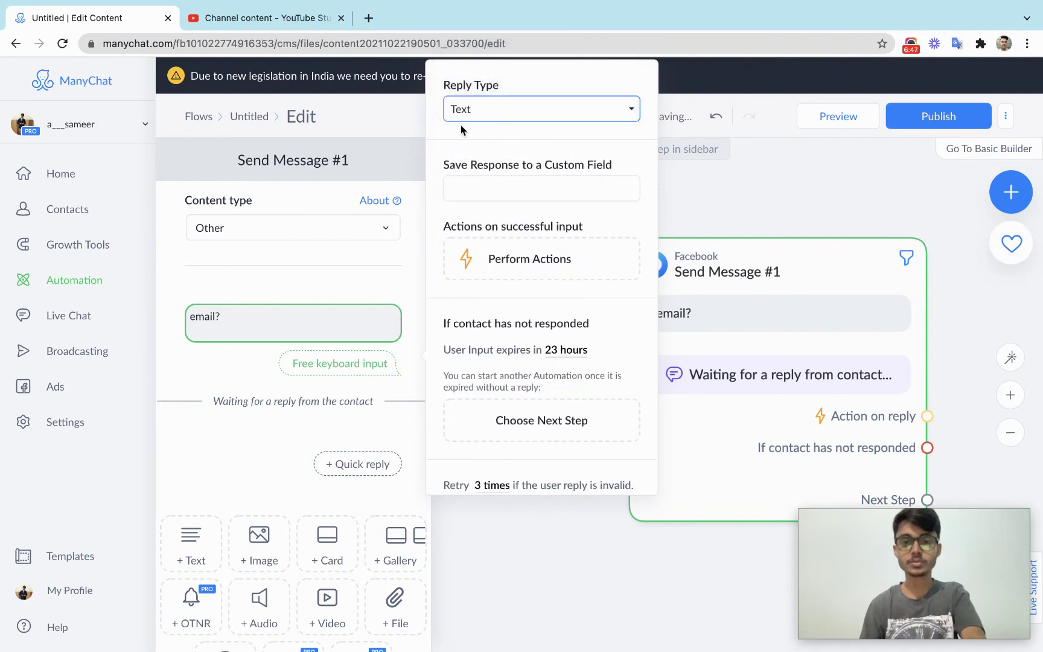
{"action": "left_click", "coordinate": [480, 193]}
{"action": "type", "text": "fl;avou"}
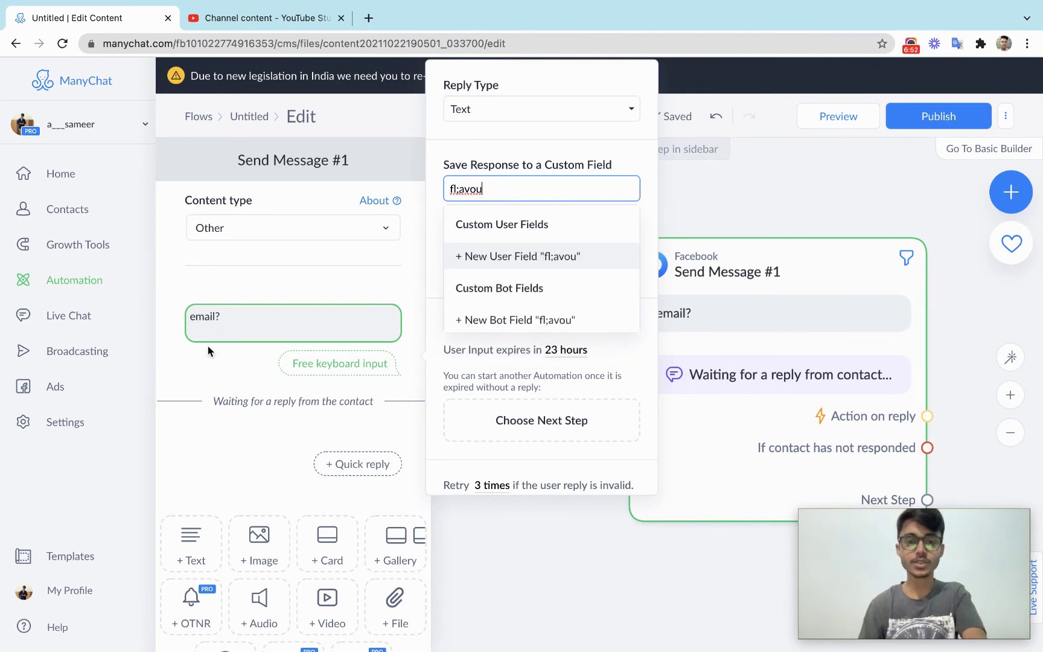
{"action": "key", "text": "BackSpace"}
{"action": "key", "text": "BackSpace"}
{"action": "key", "text": "BackSpace"}
{"action": "key", "text": "BackSpace"}
{"action": "key", "text": "BackSpace"}
{"action": "type", "text": "vour"}
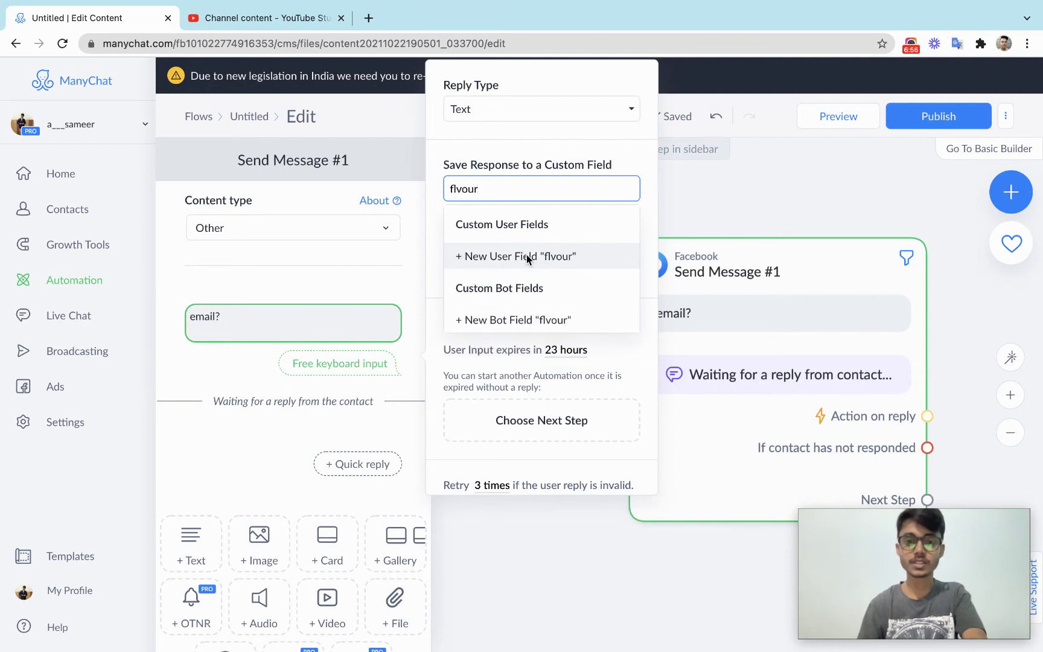
{"action": "key", "text": "BackSpace"}
{"action": "key", "text": "BackSpace"}
{"action": "key", "text": "BackSpace"}
{"action": "key", "text": "BackSpace"}
{"action": "type", "text": "avour"}
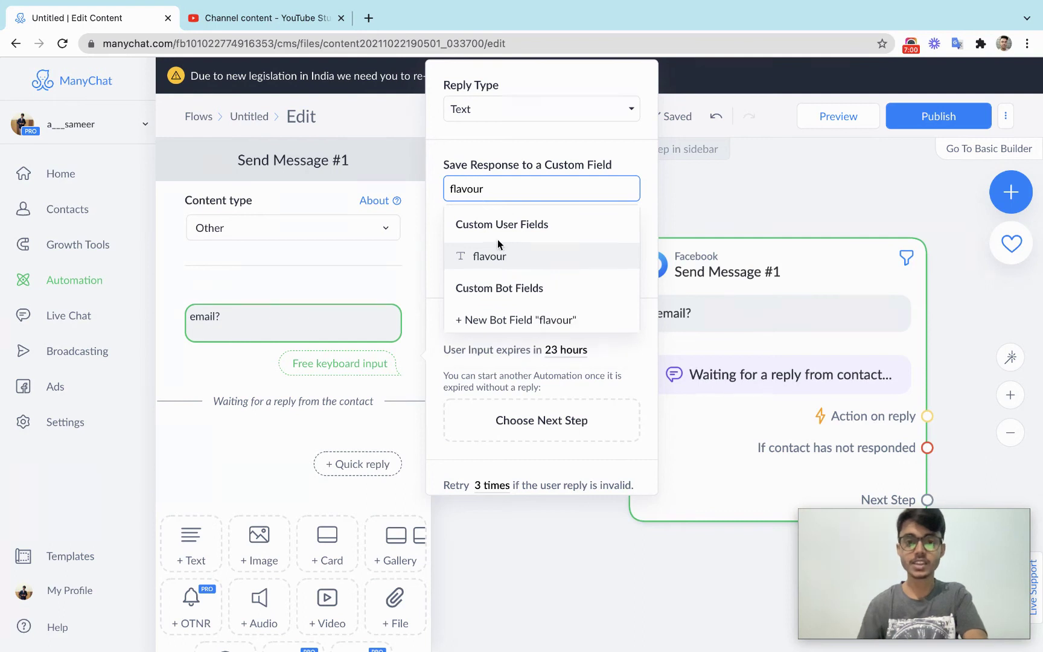
{"action": "left_click", "coordinate": [492, 255]}
{"action": "left_click", "coordinate": [463, 199]}
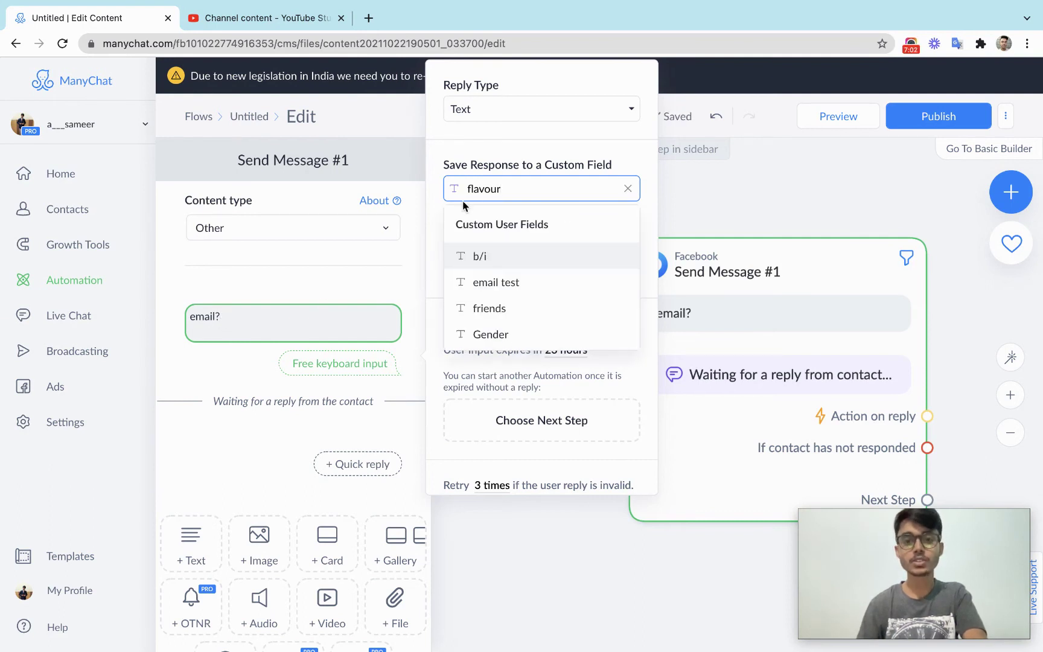
{"action": "left_click", "coordinate": [506, 154]}
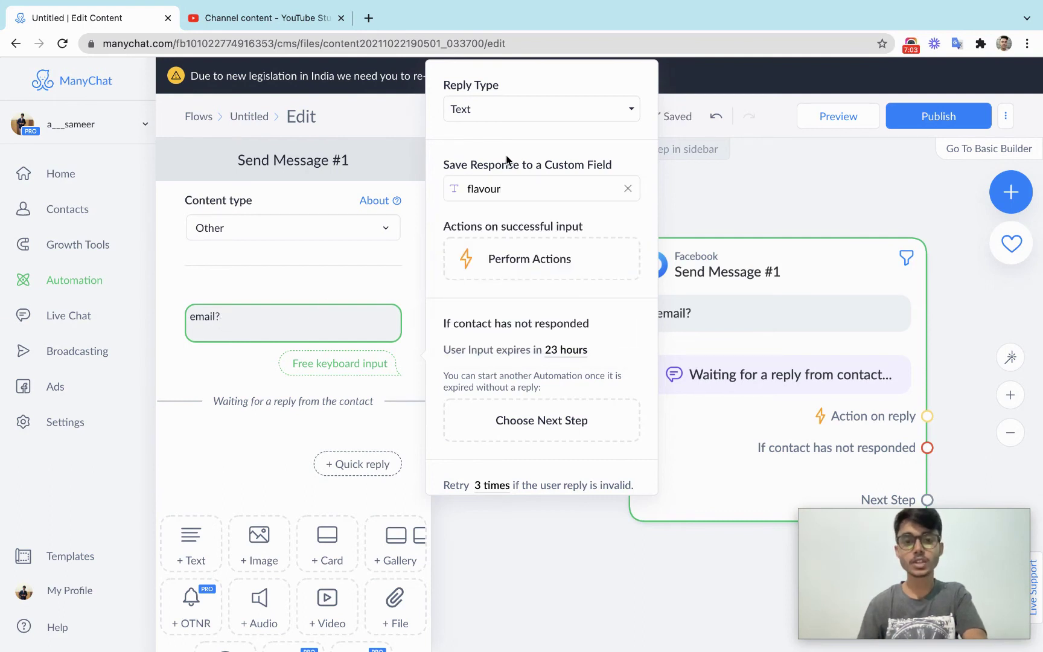
{"action": "triple_click", "coordinate": [190, 317]}
{"action": "key", "text": "End"}
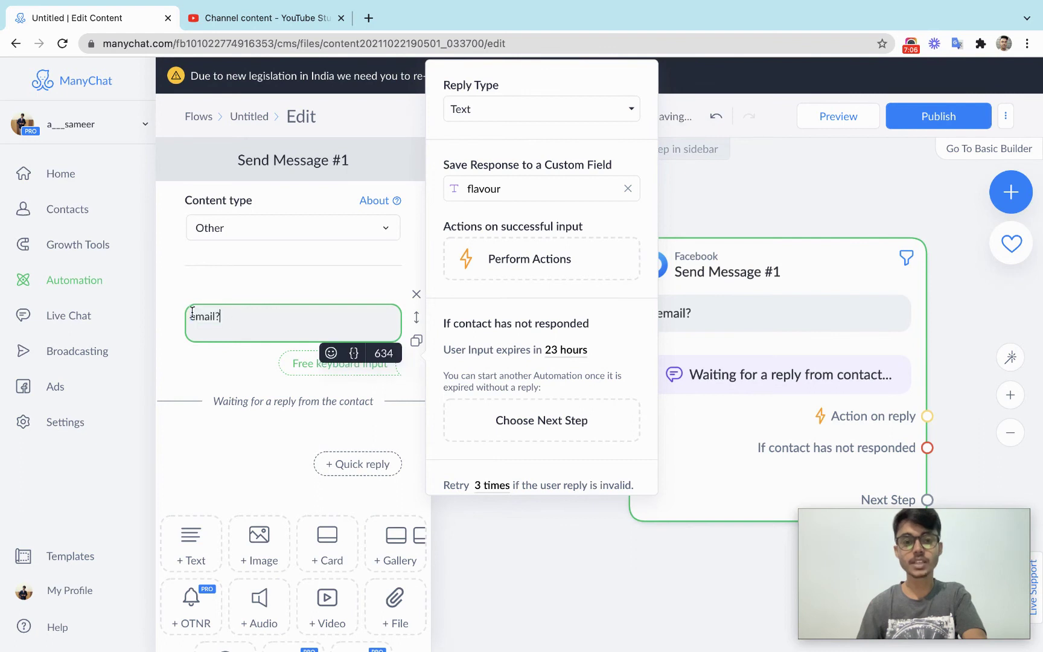
{"action": "double_click", "coordinate": [199, 319]}
{"action": "left_click", "coordinate": [264, 313]}
{"action": "triple_click", "coordinate": [265, 313]}
{"action": "left_click", "coordinate": [290, 318]}
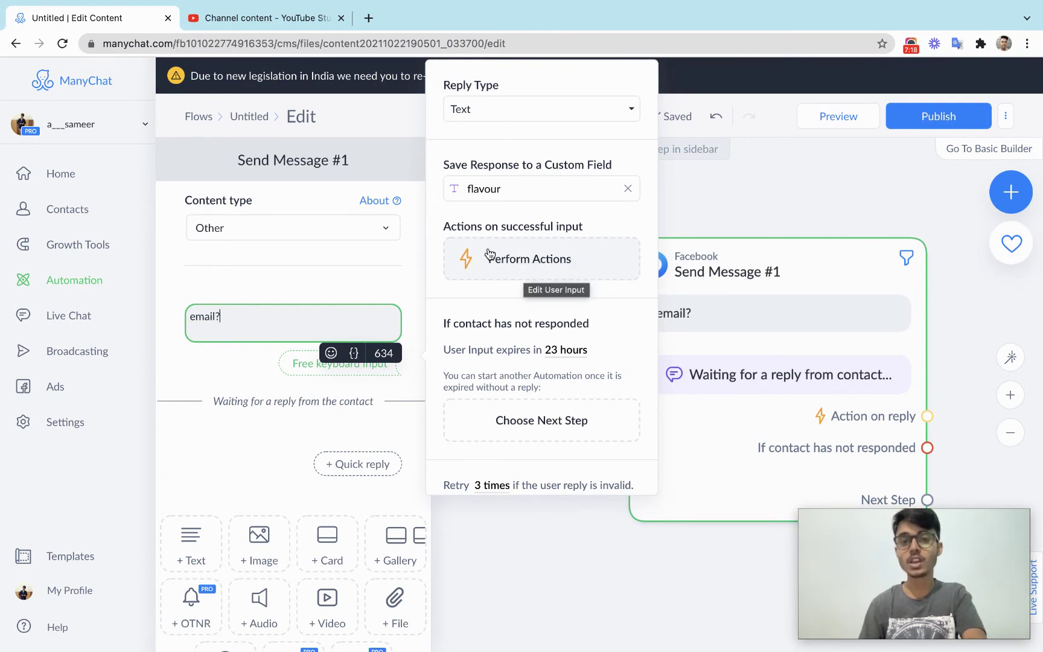
{"action": "left_click", "coordinate": [824, 223]}
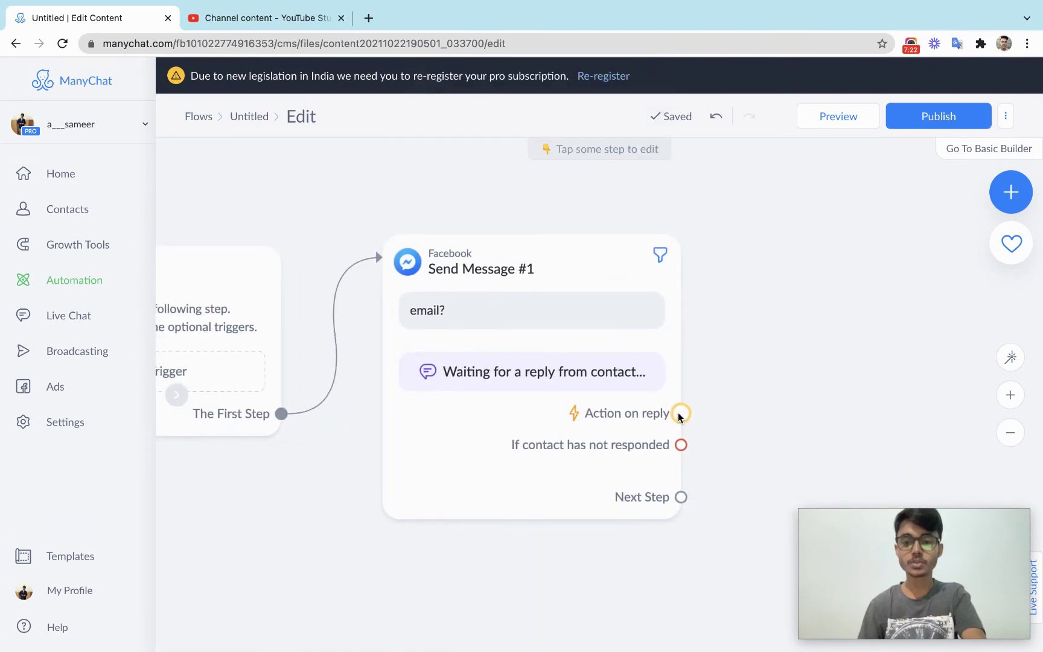
{"action": "left_click", "coordinate": [549, 348]}
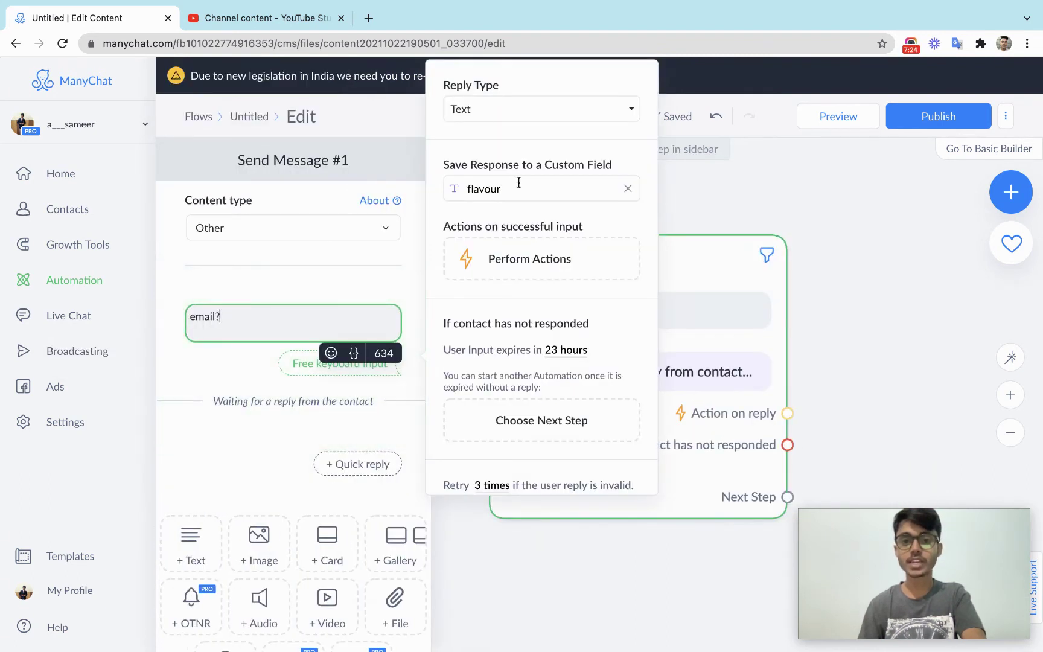
Connect the Action on reply output of Send Message #1 to a new Actions step
{"action": "left_click", "coordinate": [823, 404]}
{"action": "left_click_drag", "start_coordinate": [786, 413], "coordinate": [853, 279]}
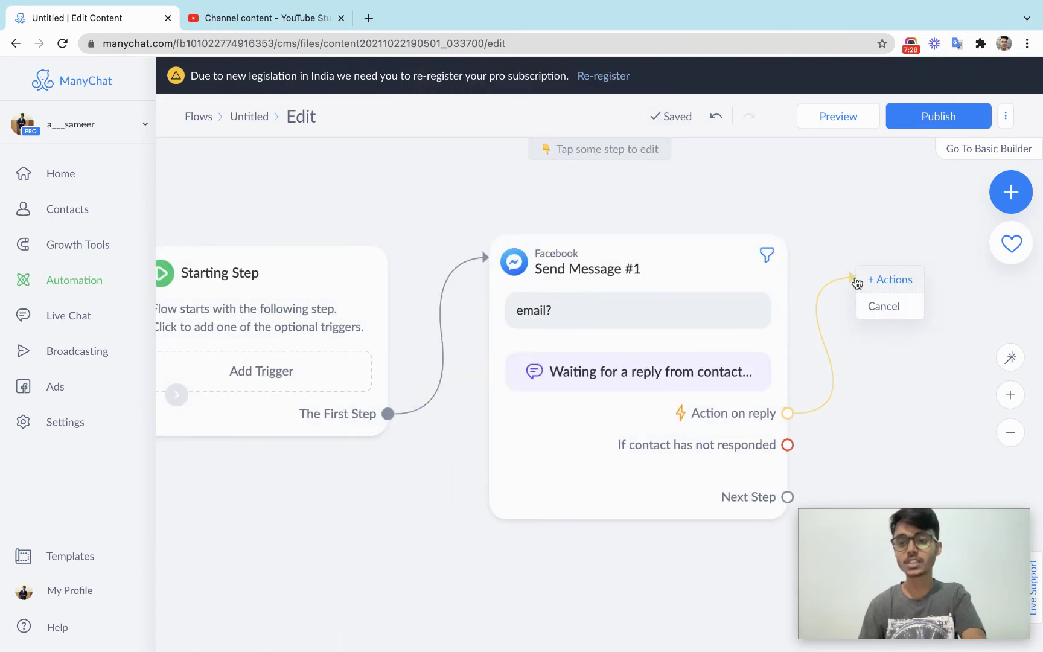
{"action": "left_click", "coordinate": [881, 280]}
{"action": "left_click", "coordinate": [268, 226]}
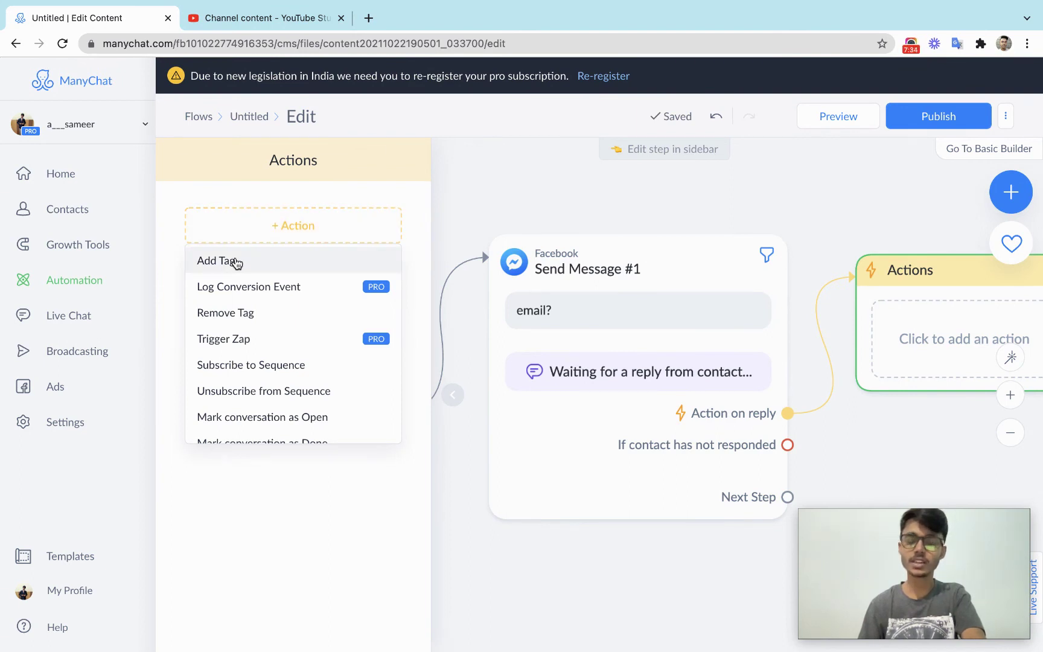
Replace the question text in Send Message #1 with "flavour?"
{"action": "left_click", "coordinate": [550, 319]}
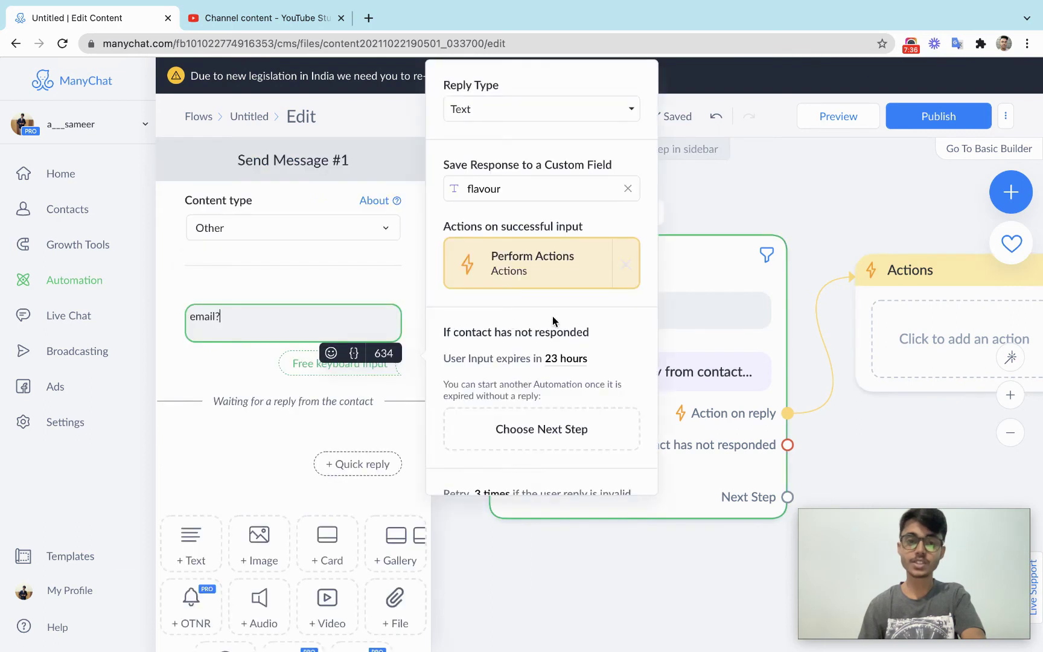
{"action": "triple_click", "coordinate": [221, 314]}
{"action": "type", "text": "f"}
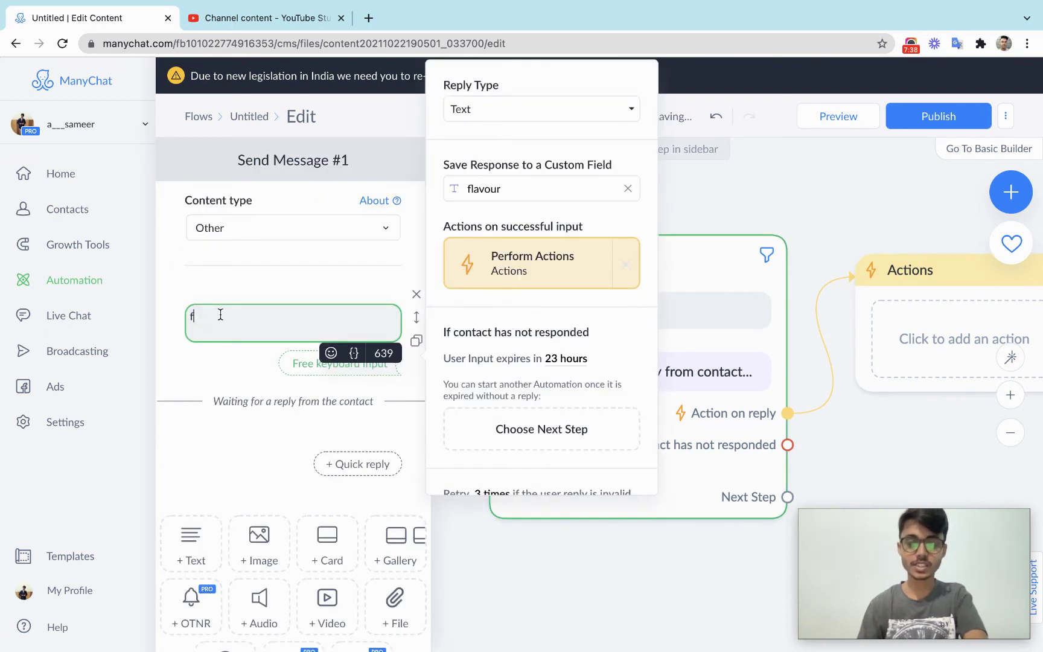
{"action": "type", "text": "lavour?"}
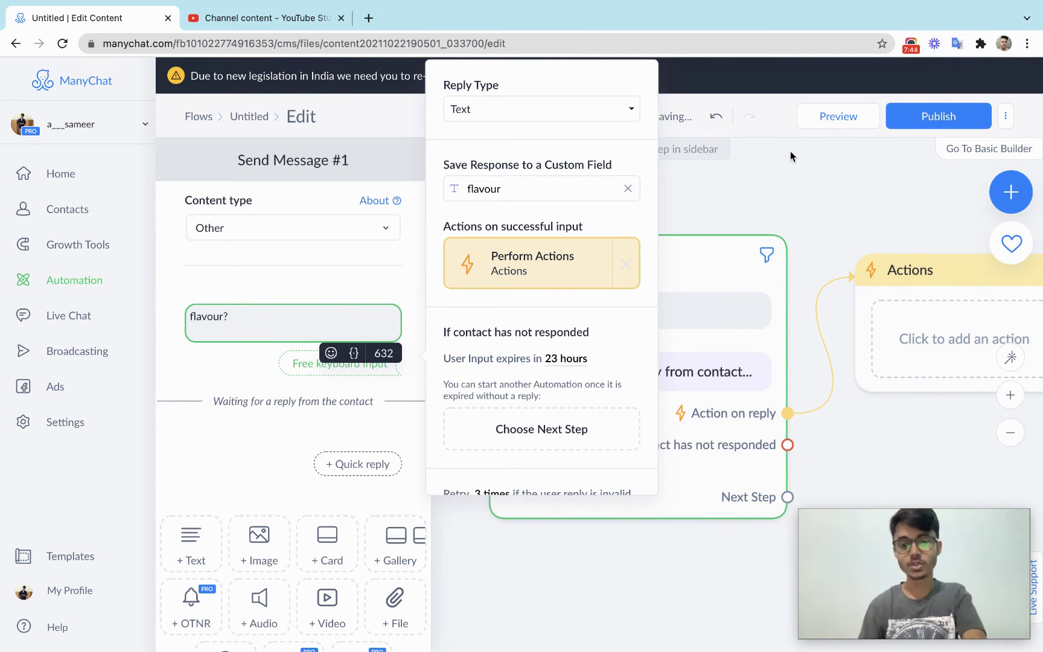
{"action": "left_click", "coordinate": [803, 182]}
Add an Add Tag action to the Actions step, creating and assigning the new tag "answered"
{"action": "left_click", "coordinate": [926, 344]}
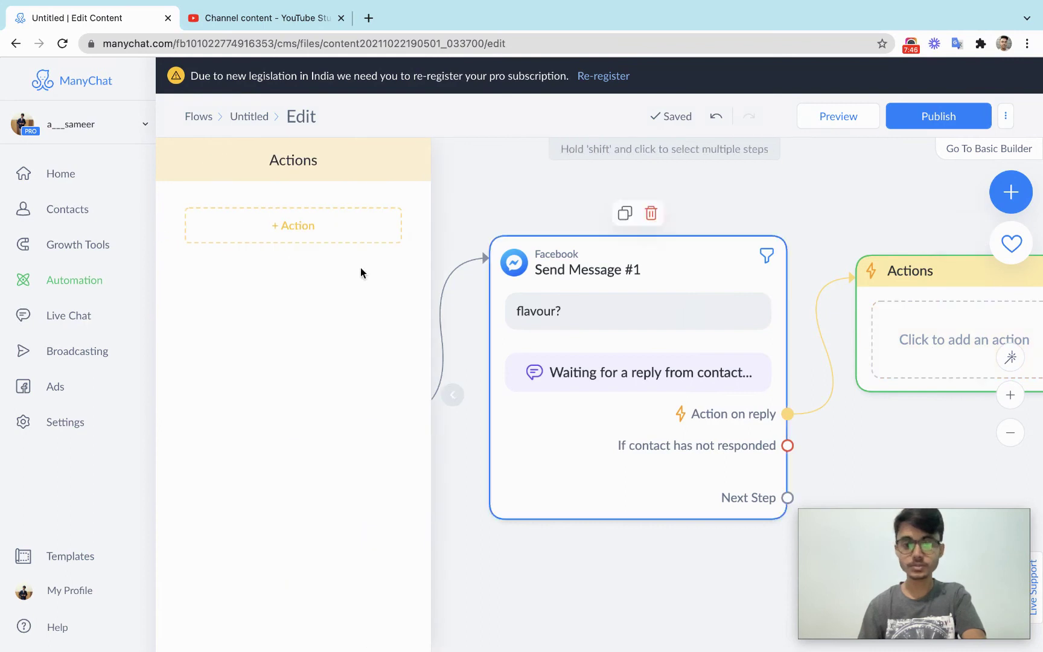
{"action": "left_click", "coordinate": [280, 230]}
{"action": "left_click", "coordinate": [252, 261]}
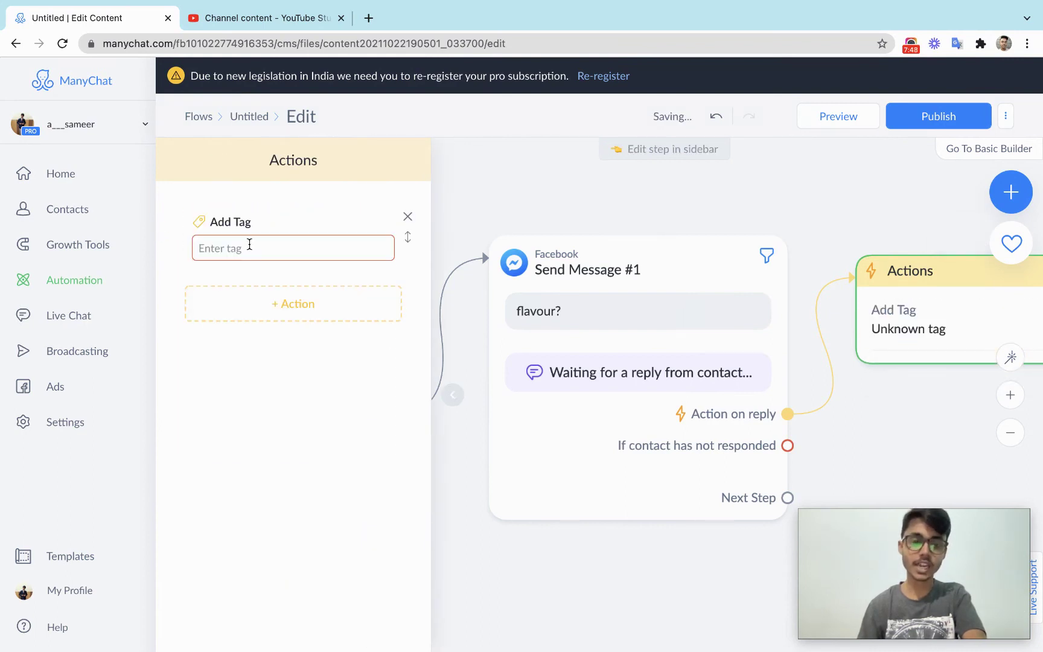
{"action": "left_click", "coordinate": [249, 244]}
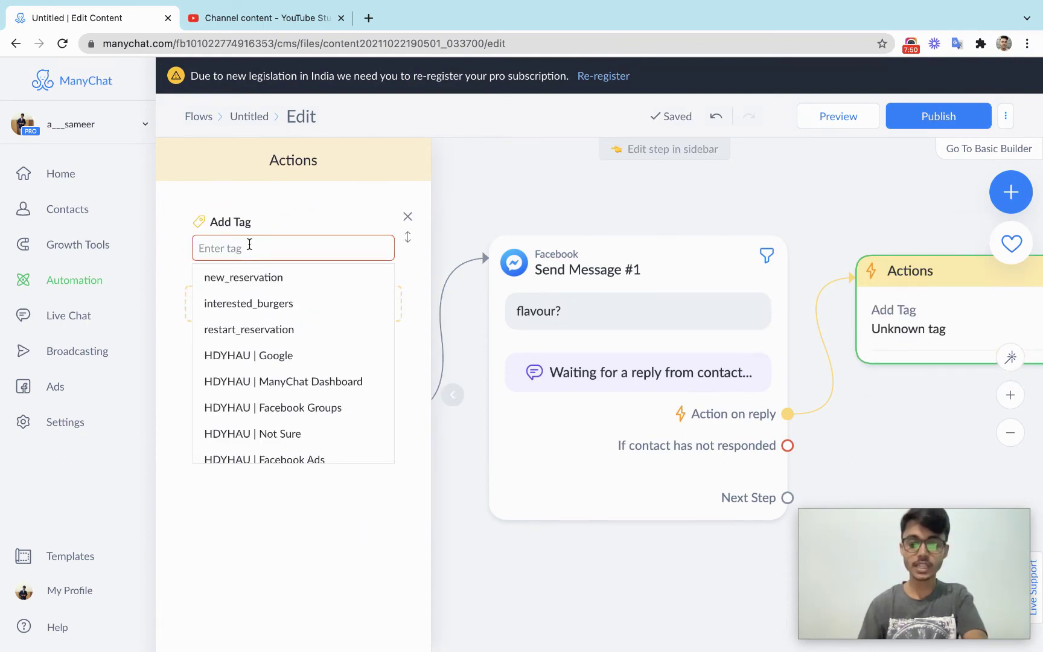
{"action": "type", "text": "anse"}
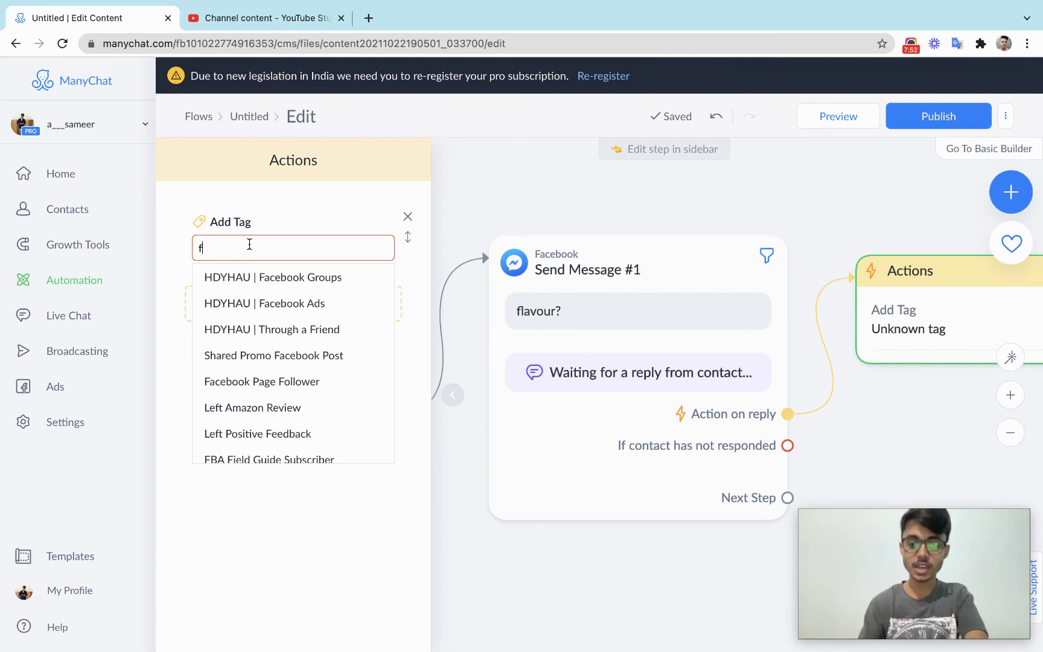
{"action": "key", "text": "BackSpace"}
{"action": "type", "text": "werefd"}
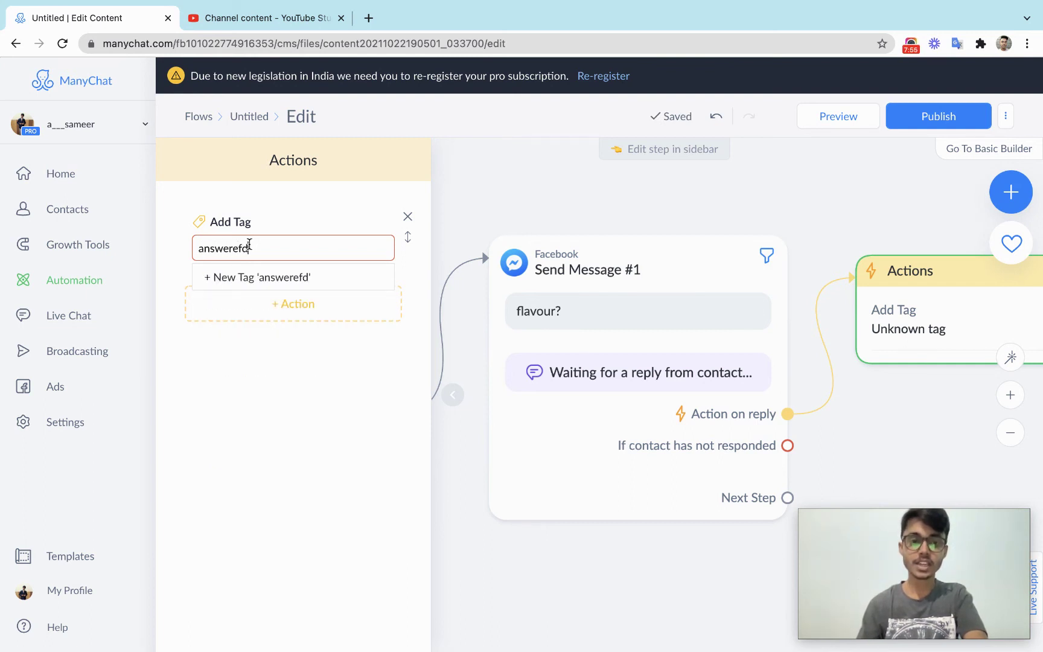
{"action": "key", "text": "BackSpace"}
{"action": "key", "text": "BackSpace"}
{"action": "type", "text": "d"}
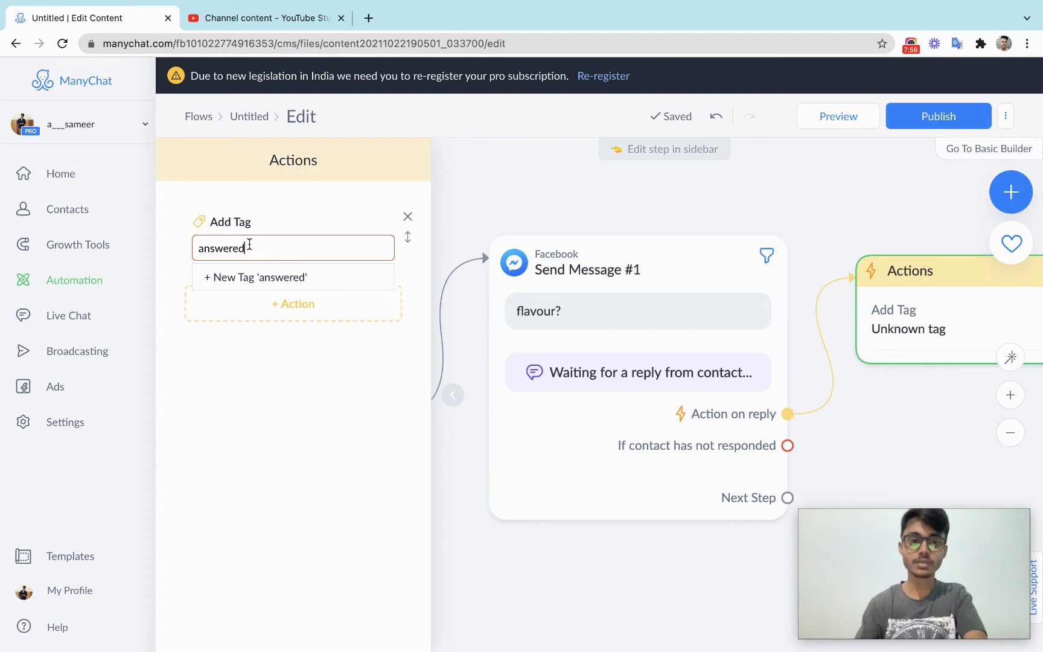
{"action": "left_click", "coordinate": [269, 278]}
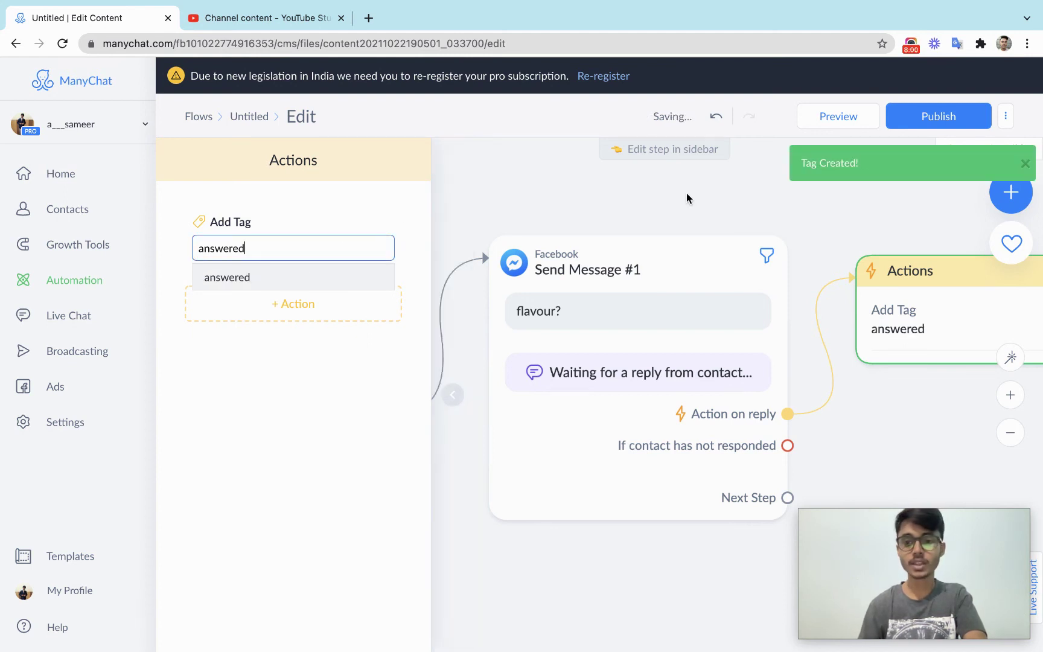
{"action": "left_click", "coordinate": [737, 202]}
{"action": "left_click_drag", "start_coordinate": [737, 203], "coordinate": [633, 203]}
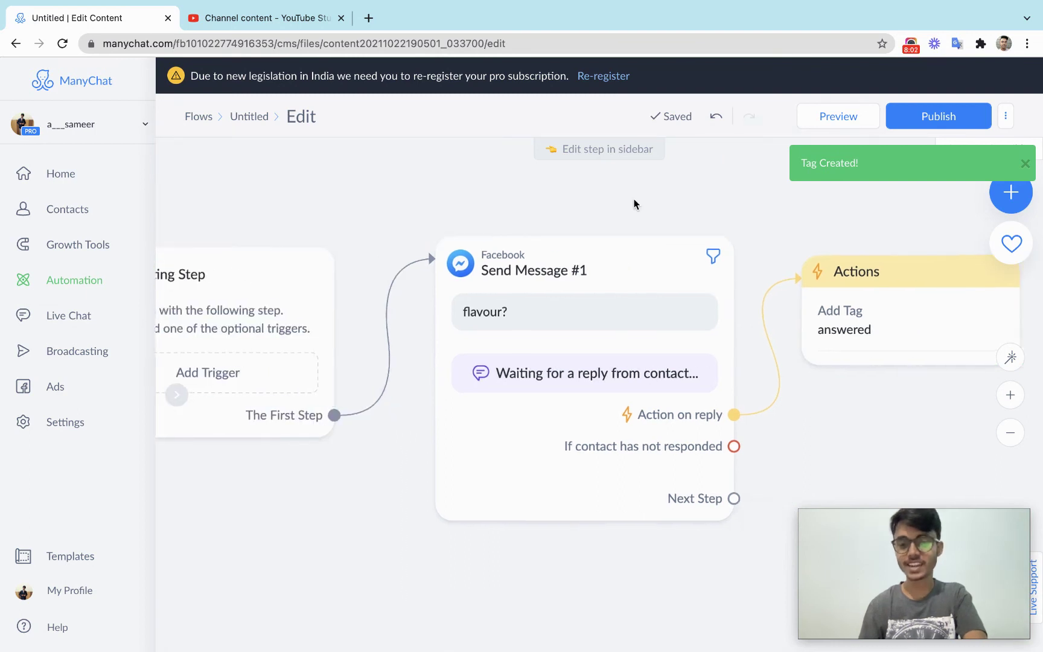
Review the question's reply settings and the other action types that can be added to the Actions step
{"action": "left_click", "coordinate": [522, 326]}
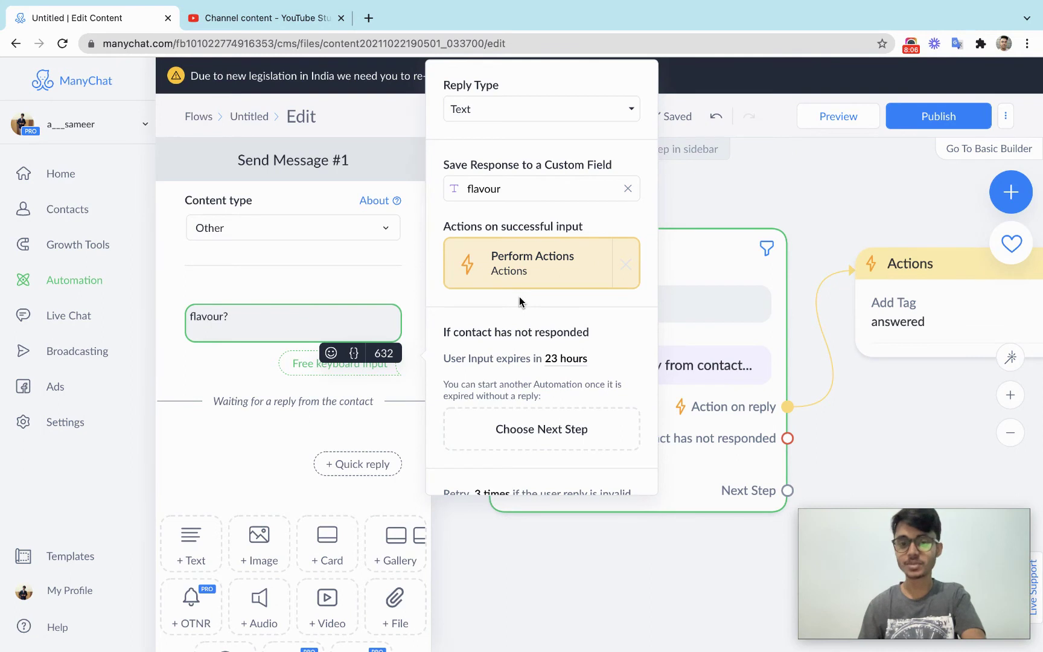
{"action": "left_click", "coordinate": [924, 300]}
{"action": "left_click", "coordinate": [295, 248]}
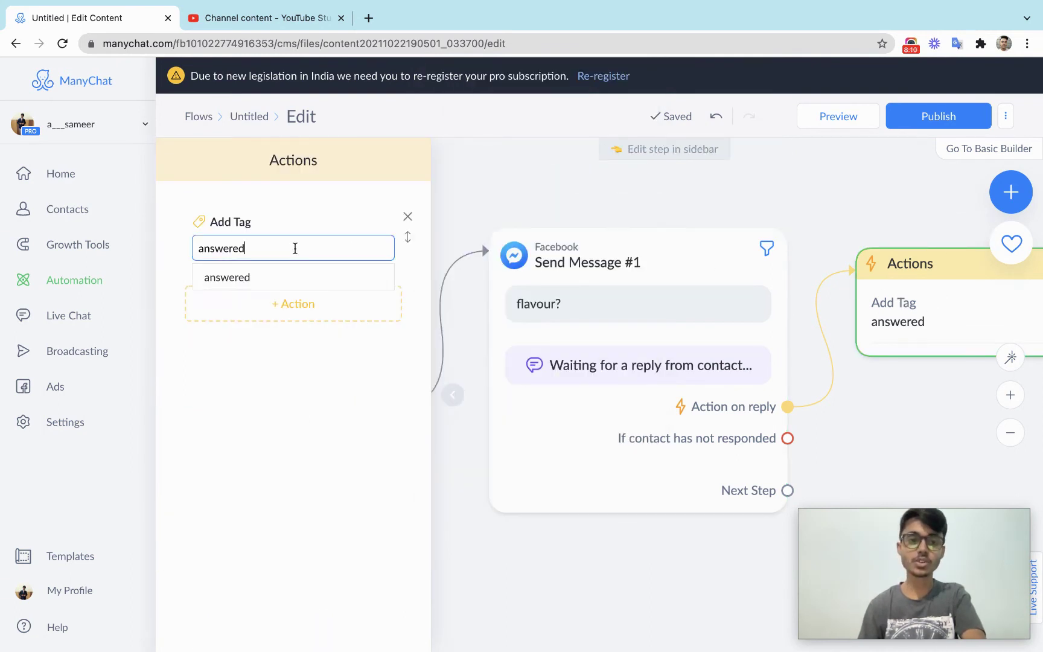
{"action": "left_click", "coordinate": [287, 304]}
{"action": "scroll", "coordinate": [275, 393], "scroll_direction": "down", "scroll_amount": 3}
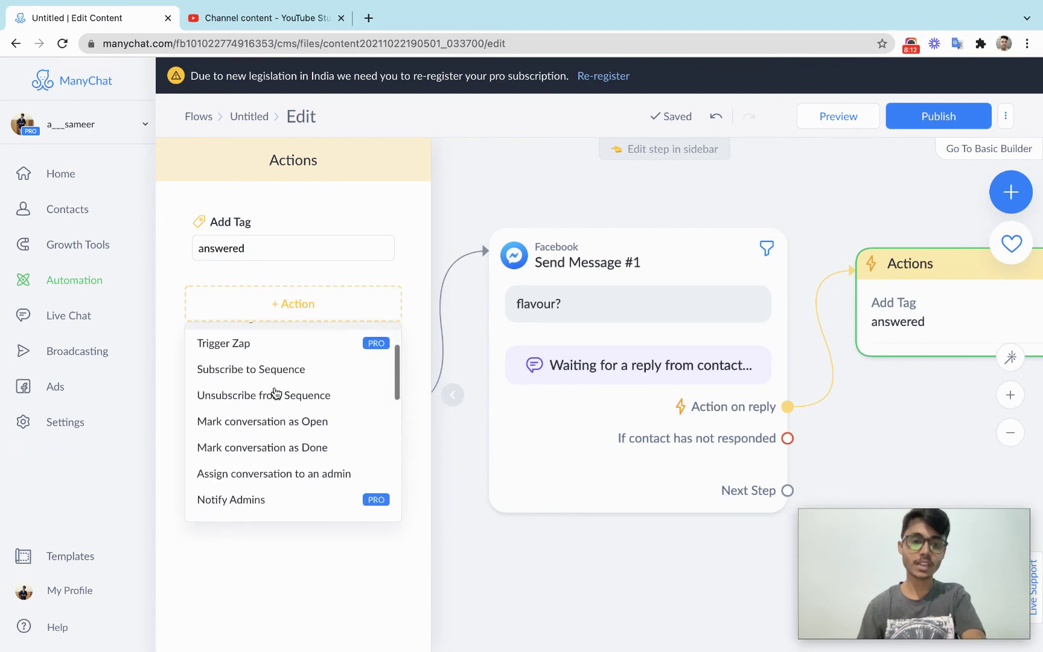
{"action": "scroll", "coordinate": [306, 371], "scroll_direction": "down", "scroll_amount": 2}
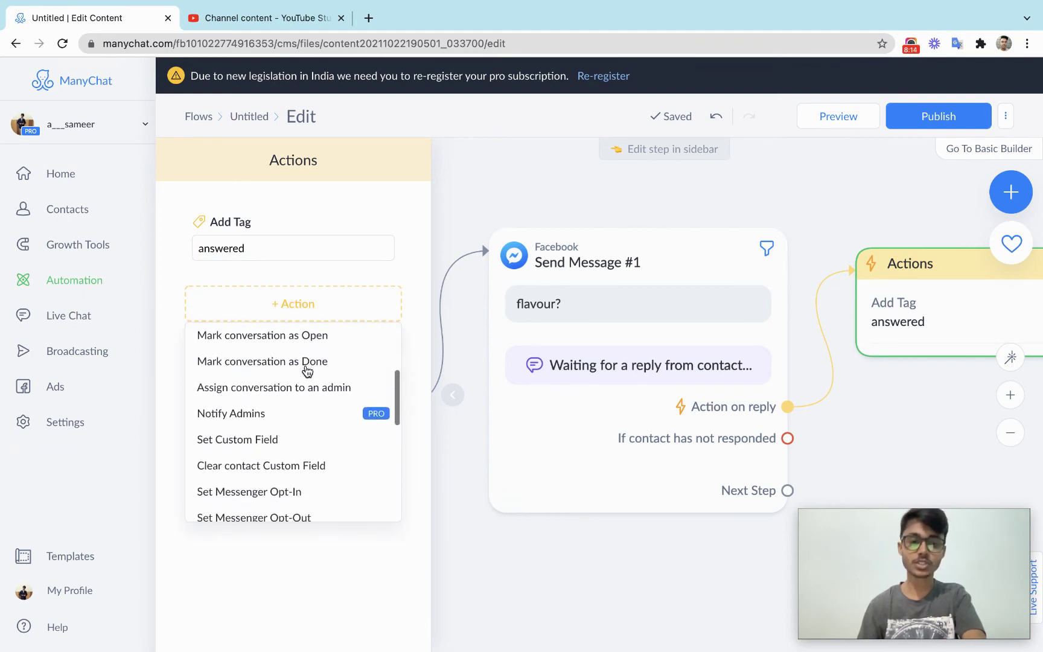
Set the User Input expiry of the "flavour?" question to 1 hour
{"action": "left_click", "coordinate": [576, 306]}
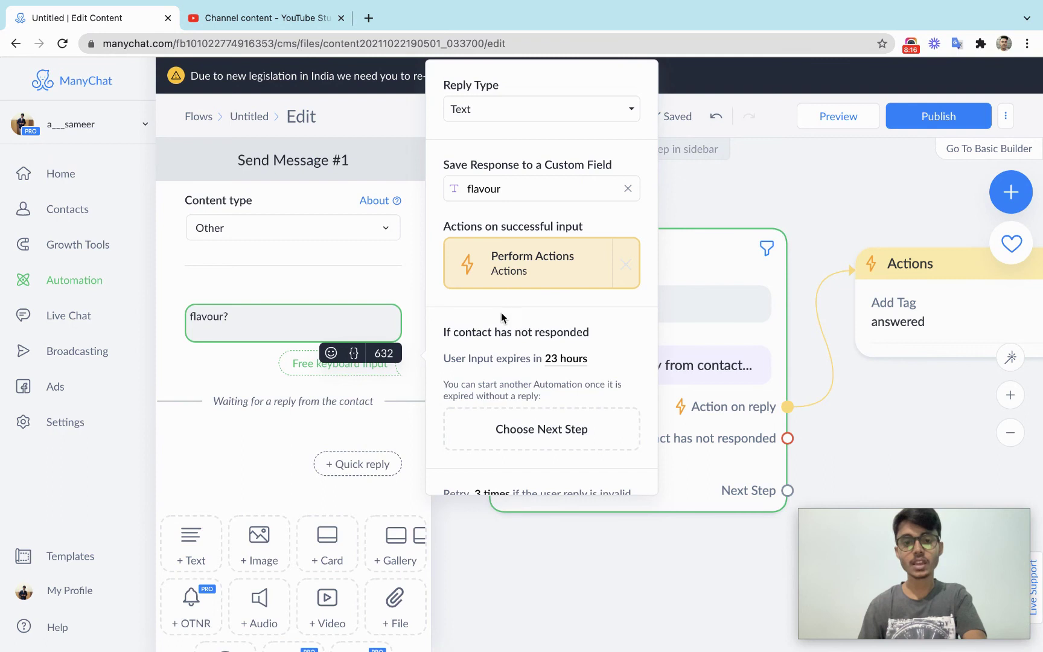
{"action": "scroll", "coordinate": [506, 336], "scroll_direction": "down", "scroll_amount": 1}
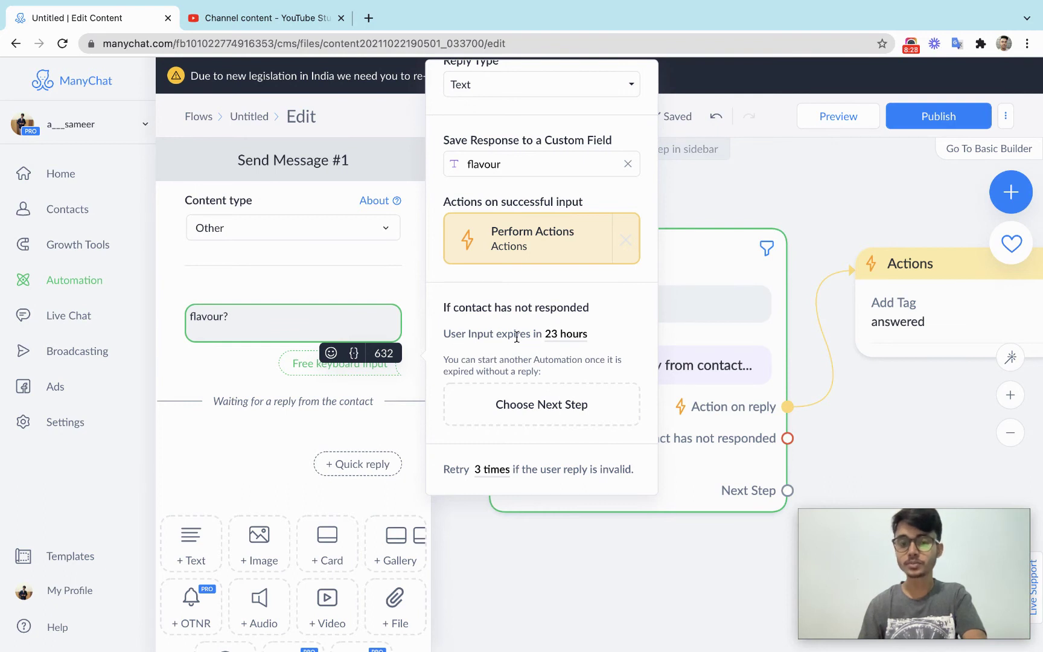
{"action": "left_click", "coordinate": [559, 337]}
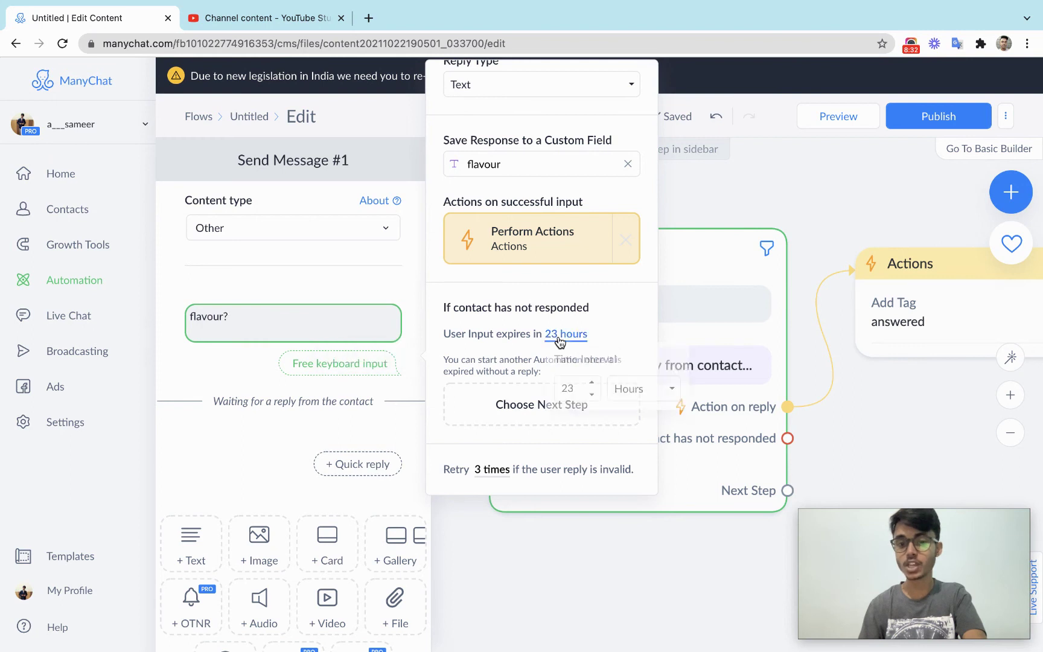
{"action": "double_click", "coordinate": [568, 388]}
{"action": "type", "text": "1"}
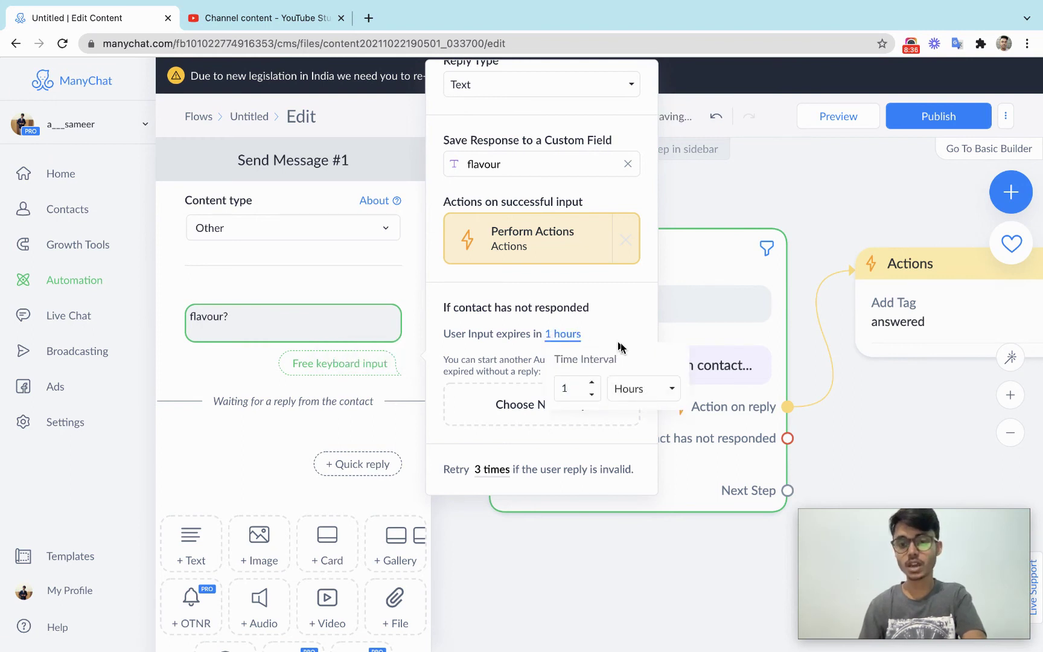
{"action": "left_click", "coordinate": [884, 438]}
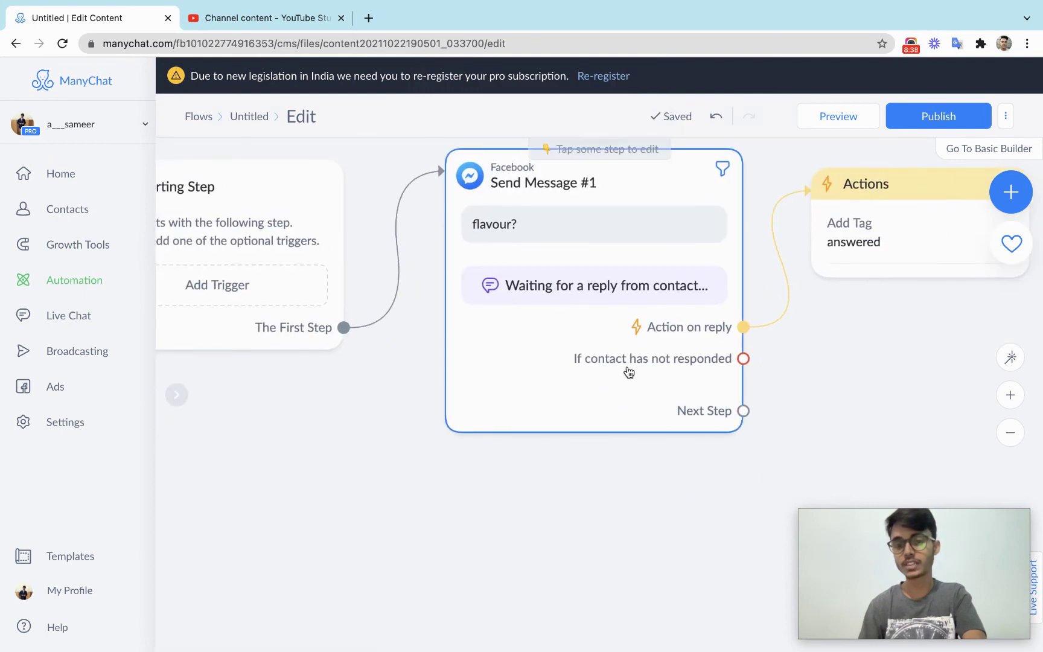
Connect the question's "If contact has not responded" output to a new Messenger message step
{"action": "left_click_drag", "start_coordinate": [848, 365], "coordinate": [686, 392]}
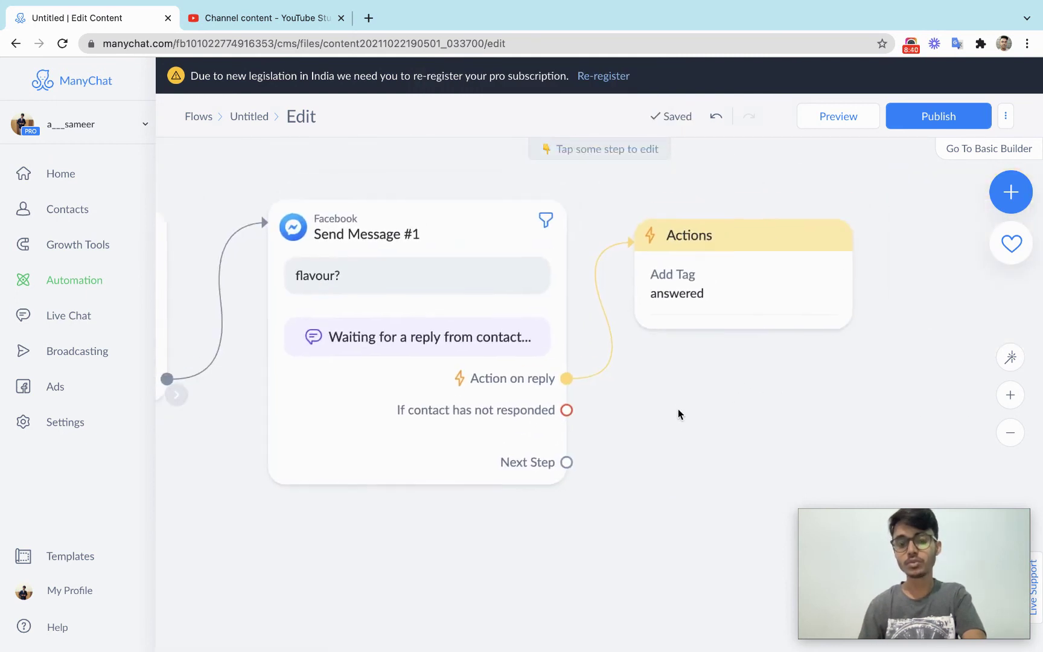
{"action": "left_click", "coordinate": [348, 305]}
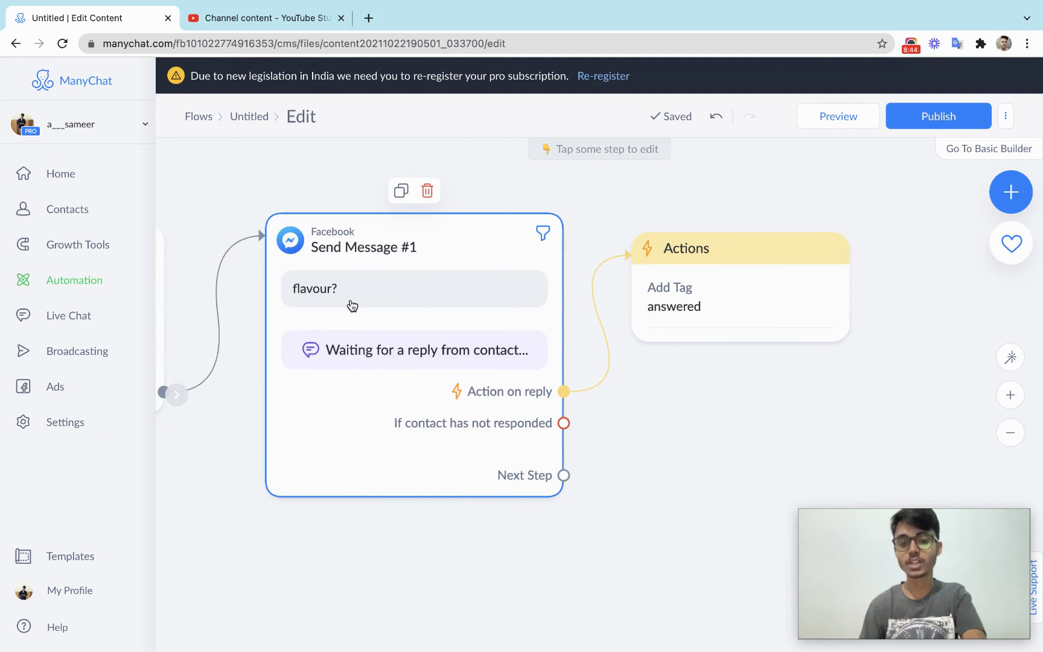
{"action": "left_click_drag", "start_coordinate": [564, 422], "coordinate": [674, 528]}
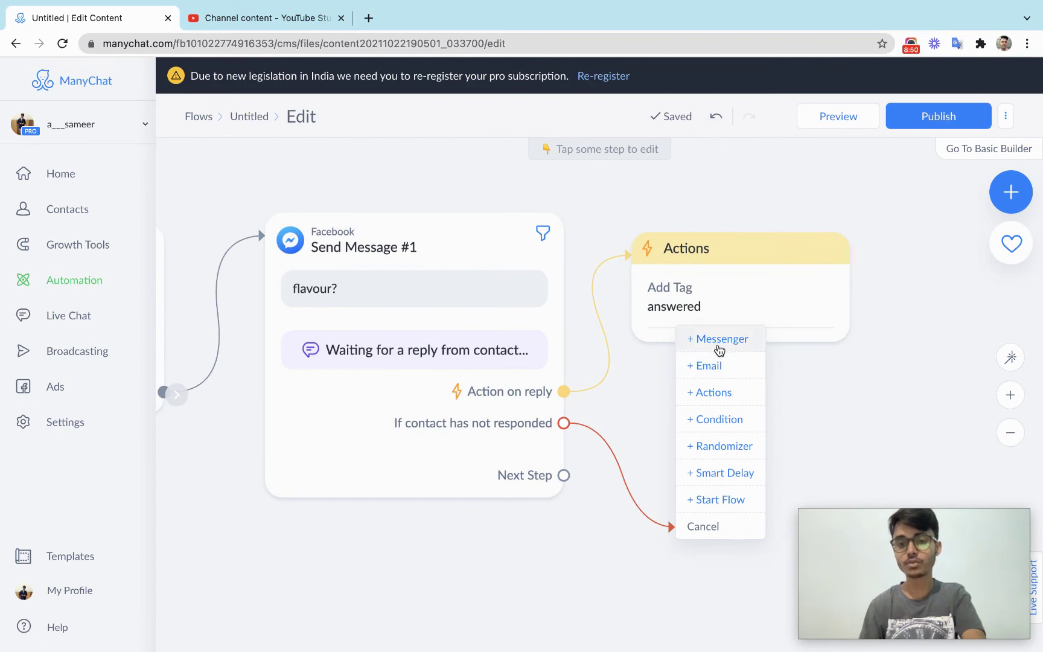
{"action": "left_click", "coordinate": [719, 350]}
Enter "Hey, why you stopped, you should continue" as the text of the no-response follow-up message
{"action": "left_click", "coordinate": [272, 309]}
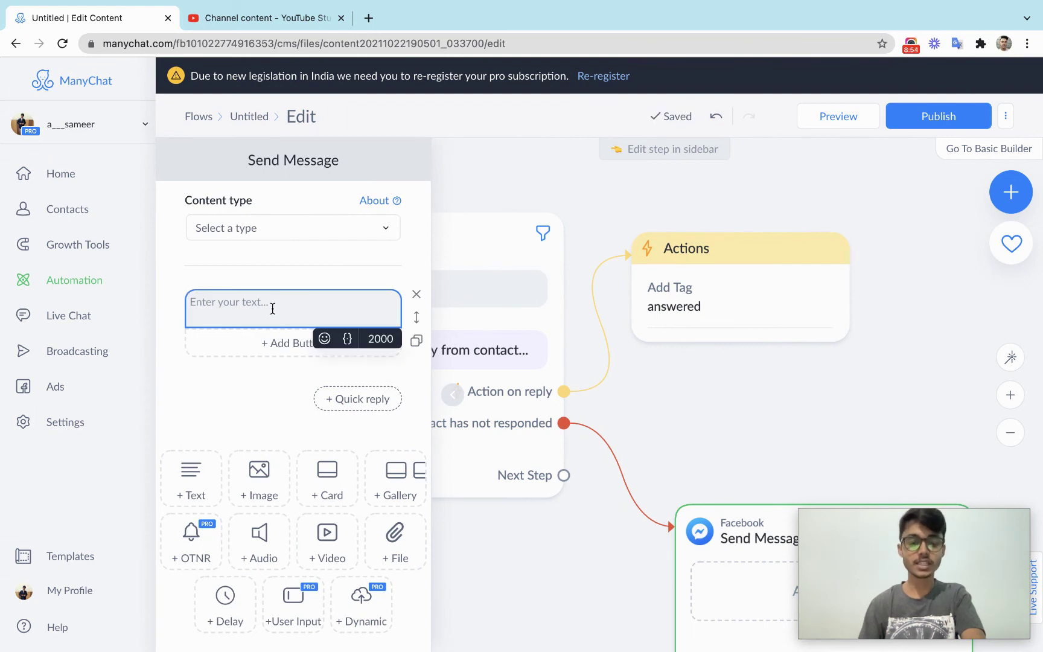
{"action": "type", "text": "HEY"}
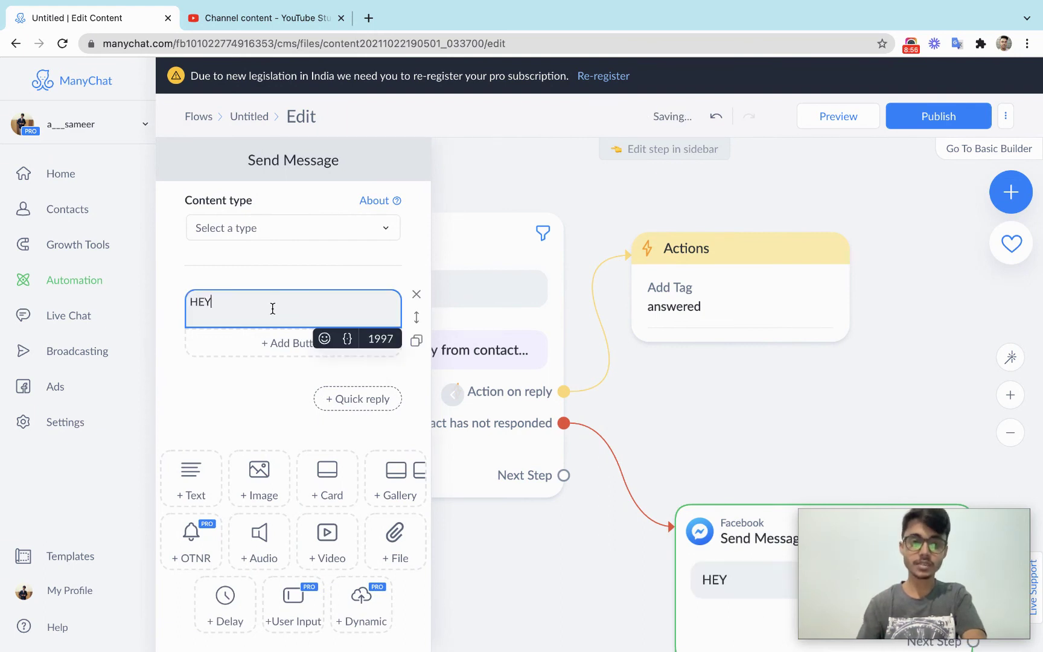
{"action": "type", "text": "ey,"}
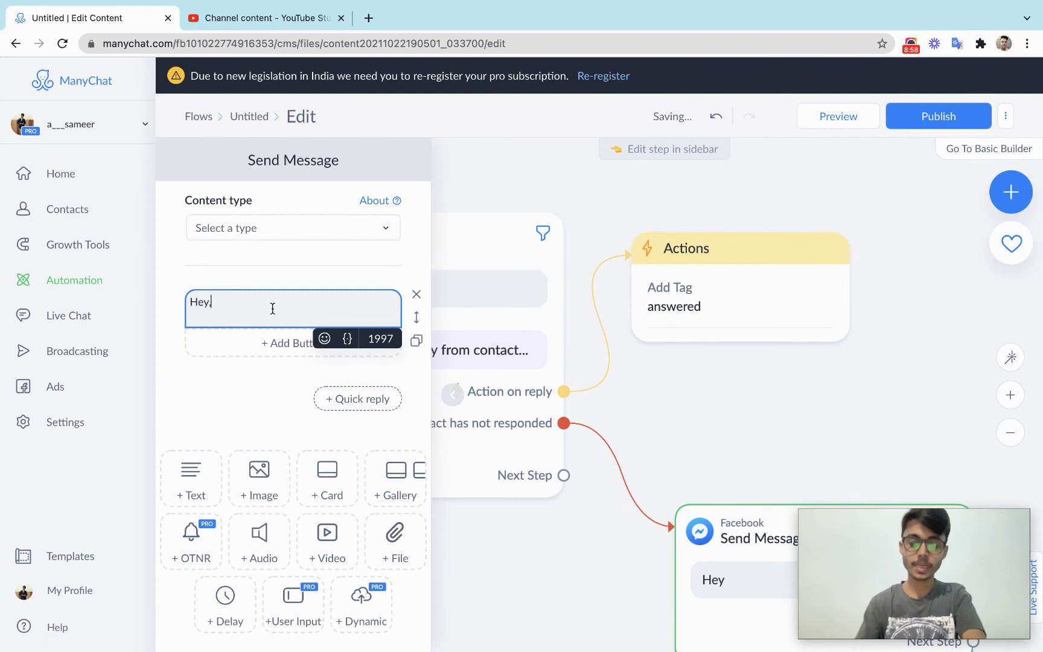
{"action": "type", "text": " why you stopped,"}
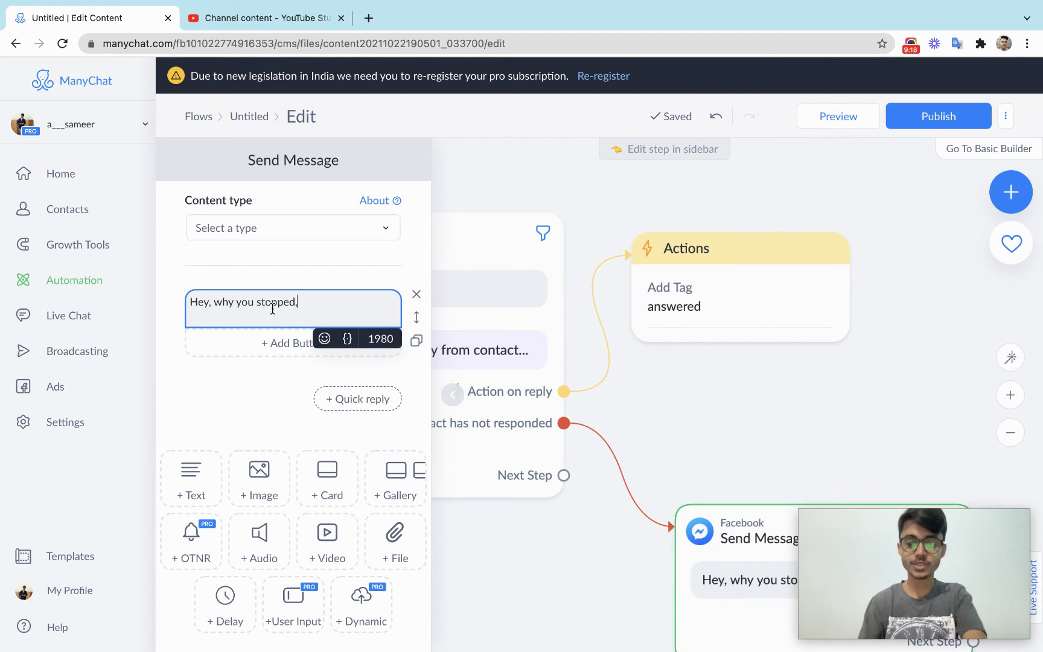
{"action": "type", "text": "shpould"}
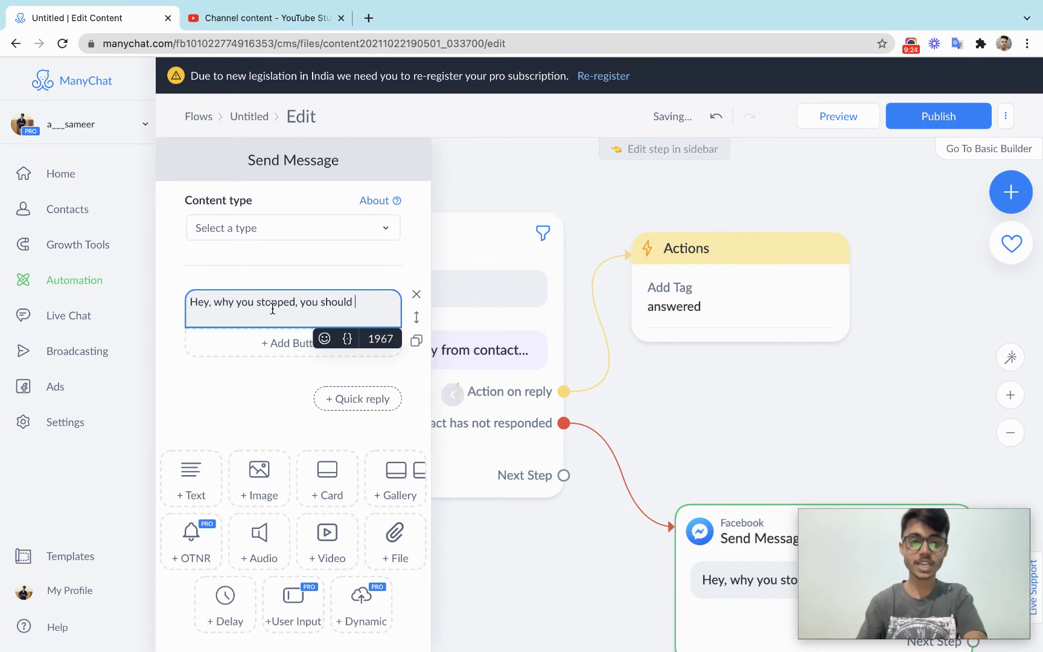
{"action": "type", "text": "co"}
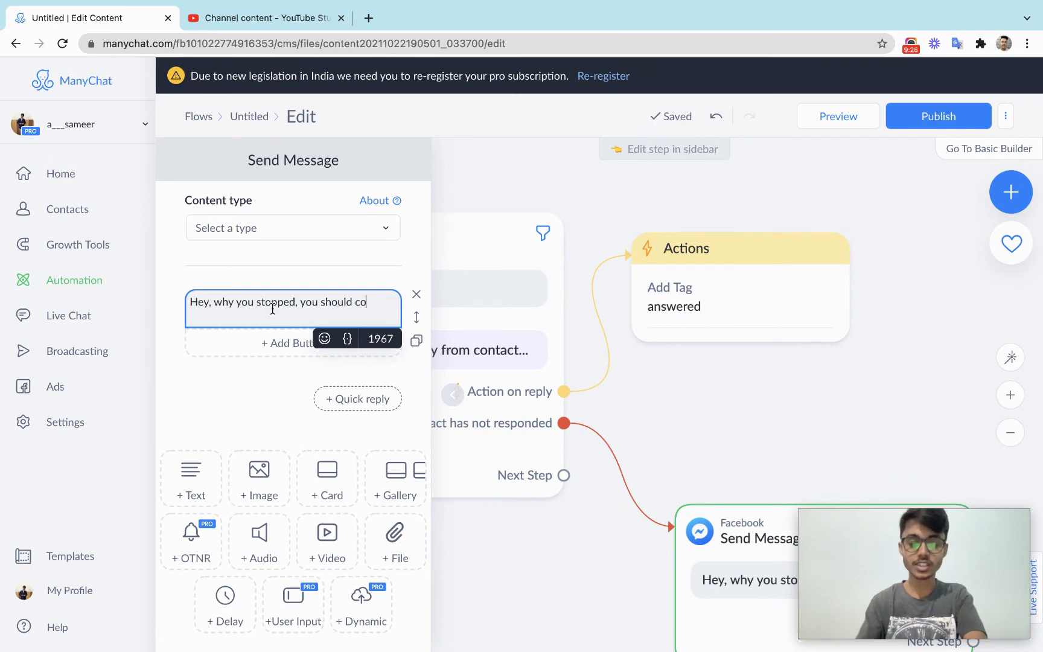
{"action": "type", "text": "ntinur"}
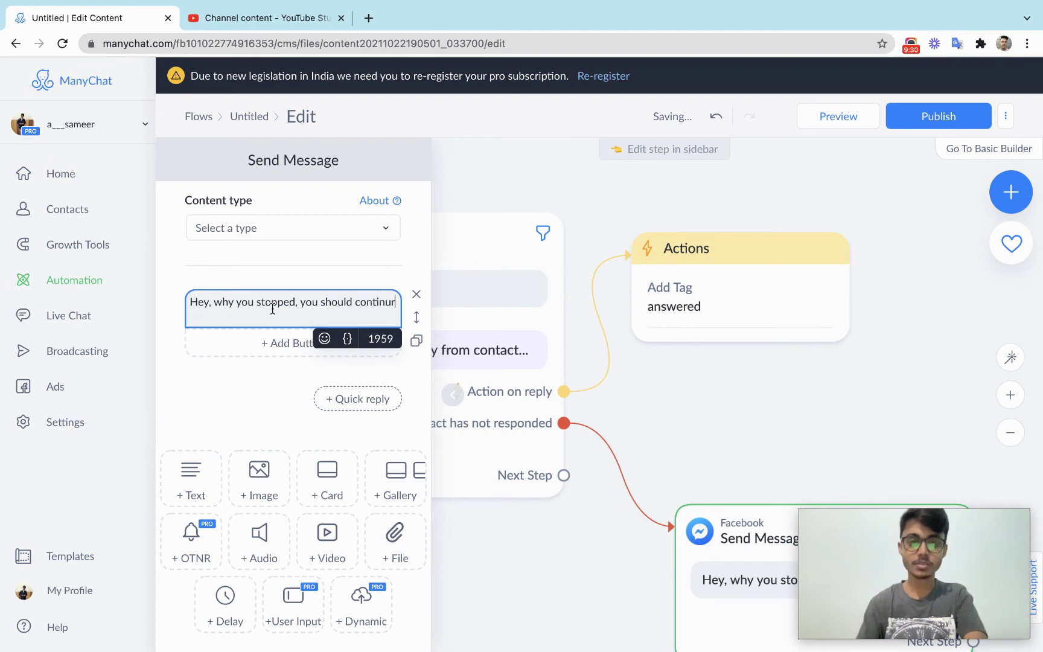
Add a button titled "yes continue" to the no-response follow-up message
{"action": "left_click", "coordinate": [295, 341]}
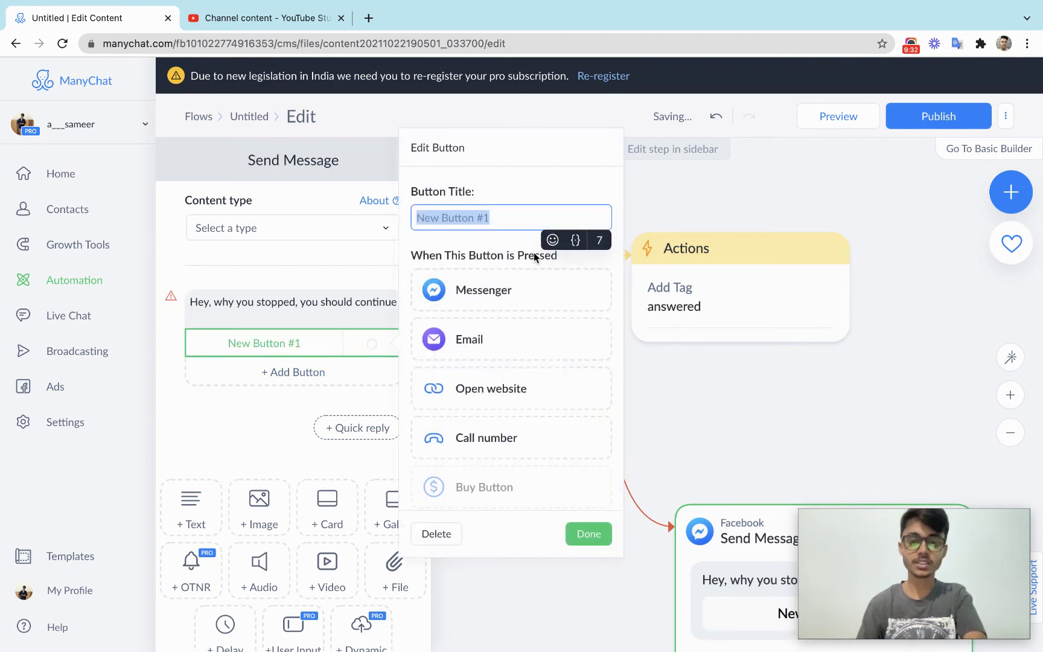
{"action": "key", "text": "BackSpace"}
{"action": "type", "text": "yes continue"}
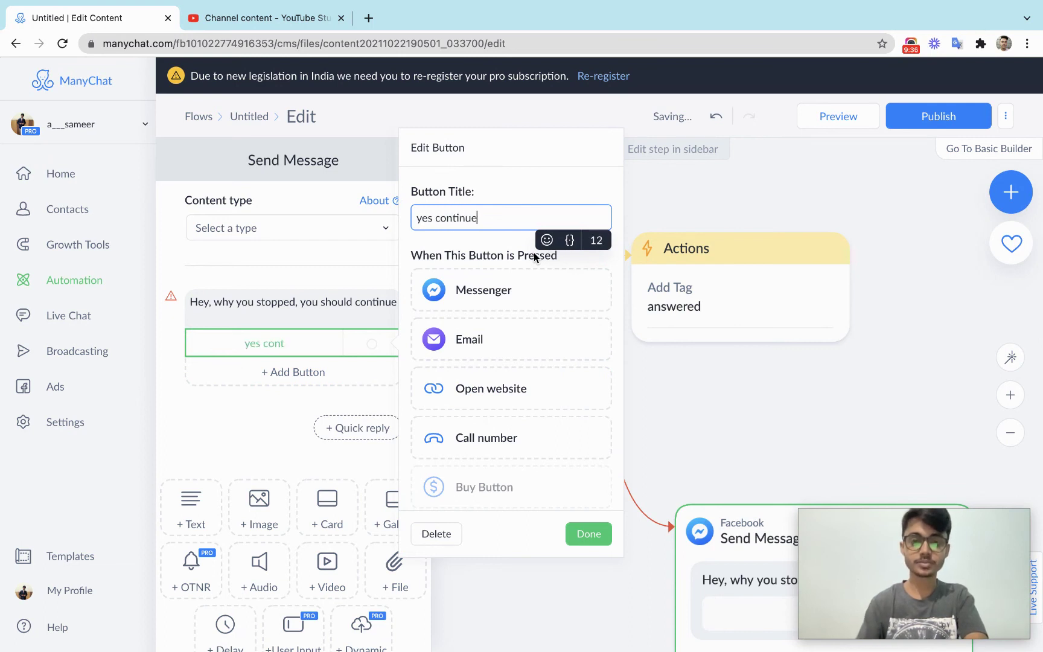
{"action": "left_click", "coordinate": [589, 533]}
{"action": "left_click", "coordinate": [794, 408]}
Connect the "yes continue" button back to the "flavour?" question in Send Message #1
{"action": "left_click_drag", "start_coordinate": [794, 408], "coordinate": [671, 321]}
{"action": "scroll", "coordinate": [672, 324], "scroll_direction": "down", "scroll_amount": 5}
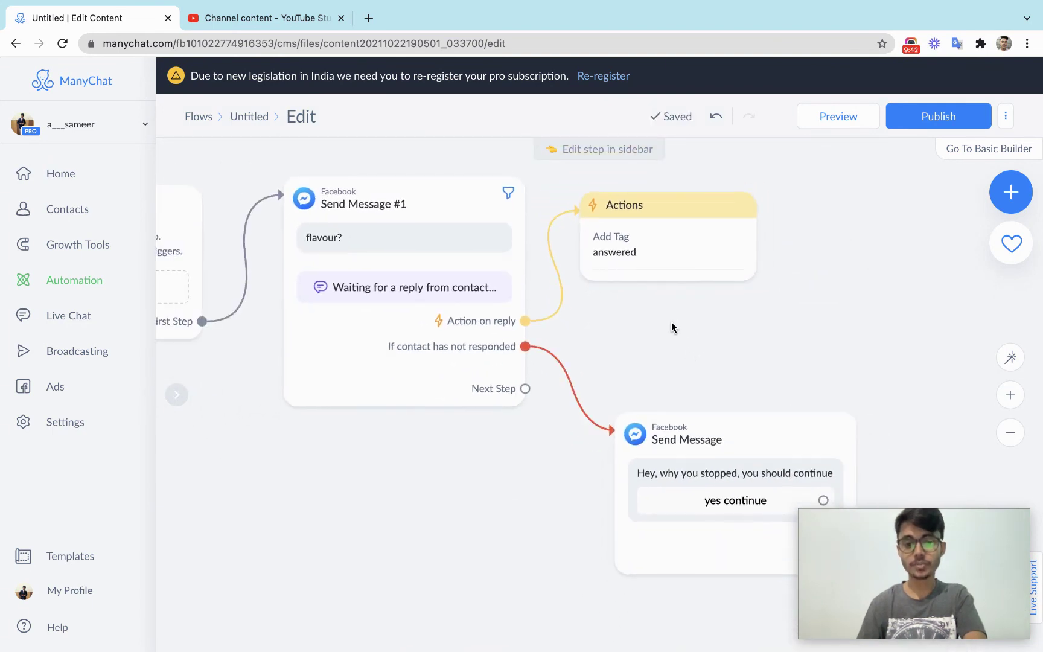
{"action": "left_click", "coordinate": [451, 286]}
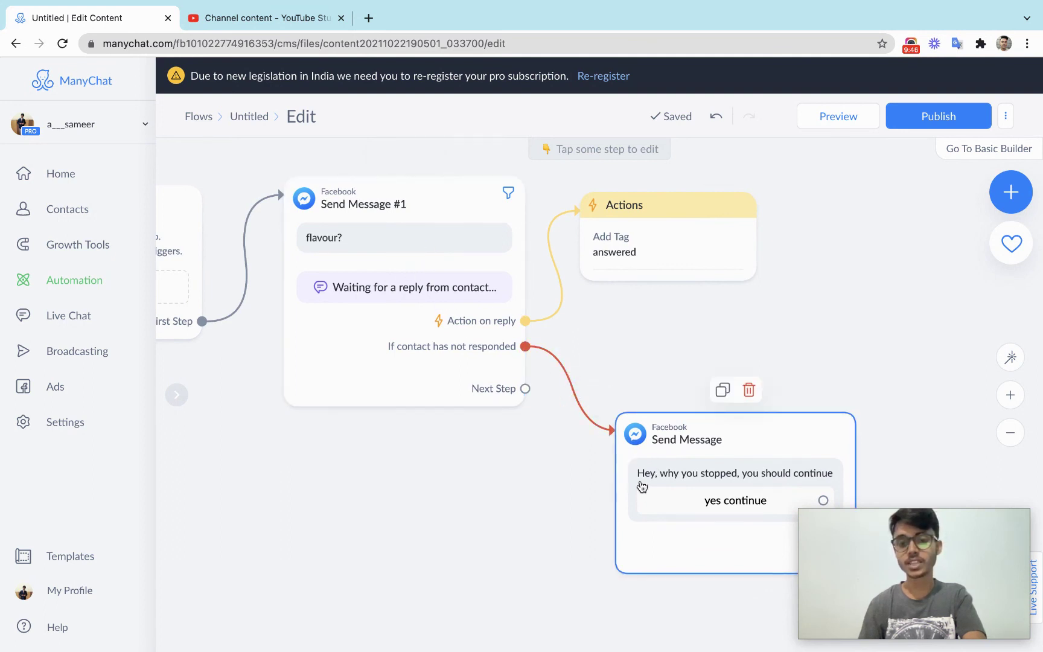
{"action": "left_click_drag", "start_coordinate": [912, 440], "coordinate": [866, 414]}
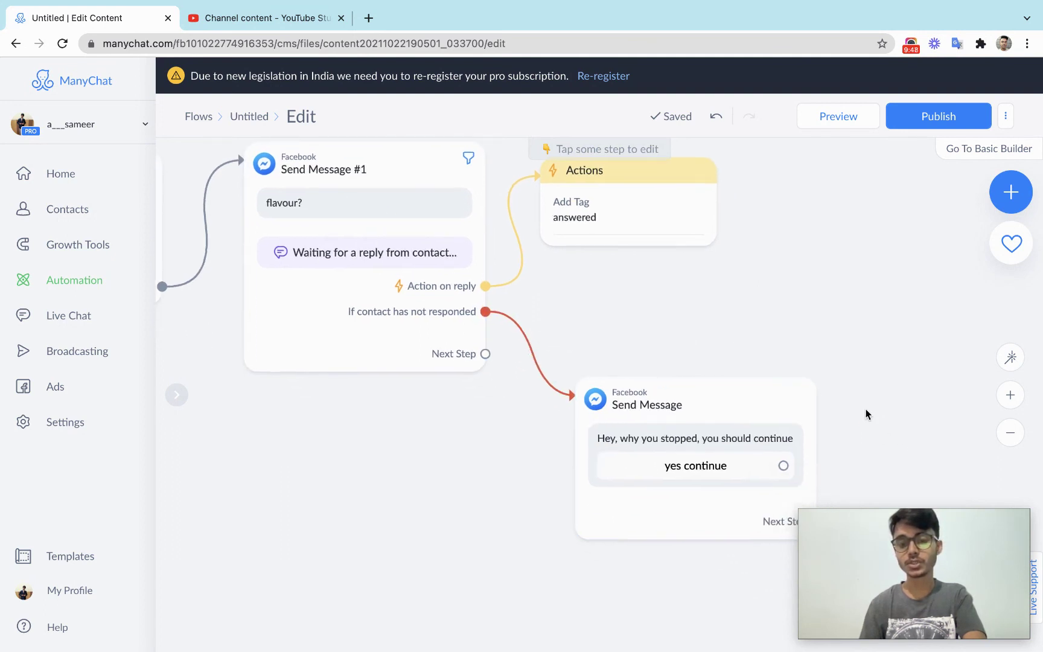
{"action": "left_click_drag", "start_coordinate": [784, 465], "coordinate": [353, 453]}
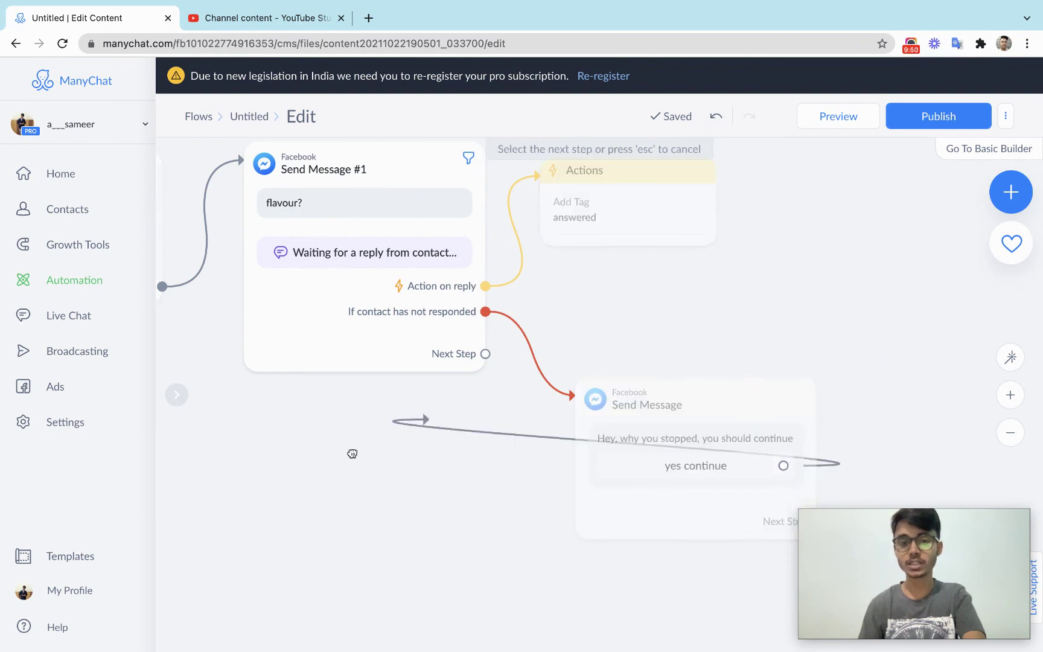
{"action": "left_click", "coordinate": [264, 336]}
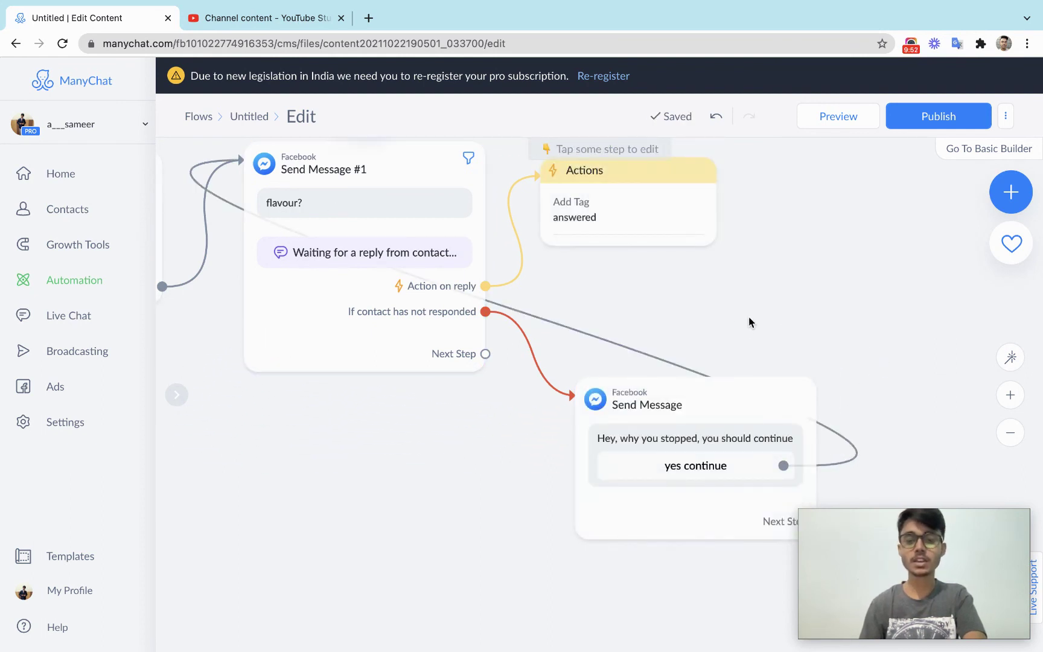
Connect the Next Step output of the "flavour?" question to a new Messenger message step
{"action": "left_click_drag", "start_coordinate": [705, 309], "coordinate": [834, 313]}
{"action": "left_click_drag", "start_coordinate": [616, 356], "coordinate": [630, 407]}
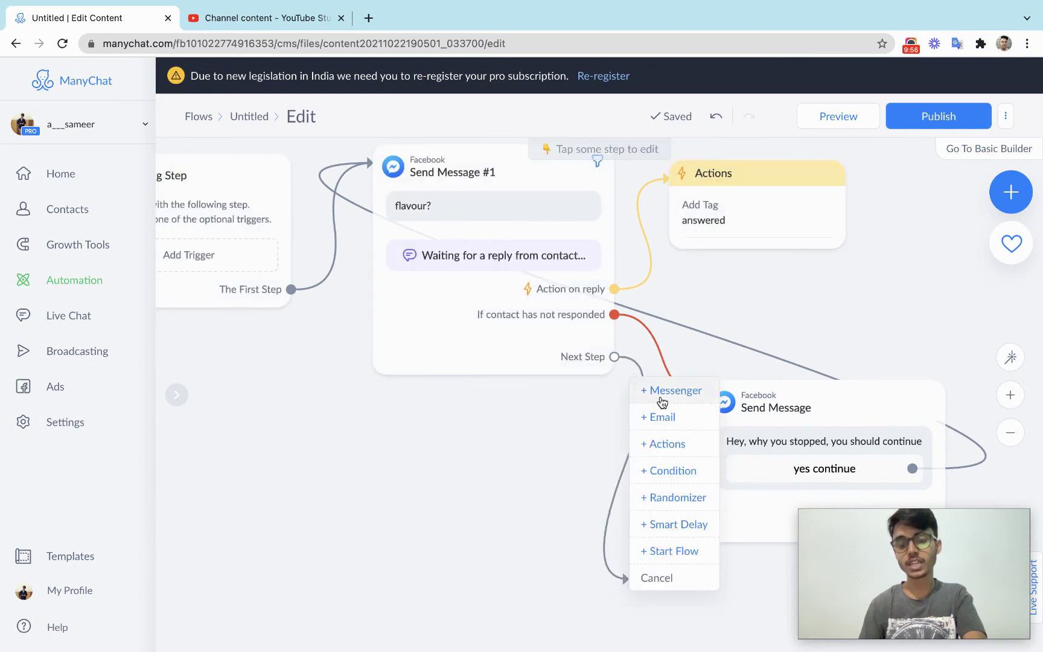
{"action": "left_click", "coordinate": [662, 391]}
{"action": "left_click", "coordinate": [541, 460]}
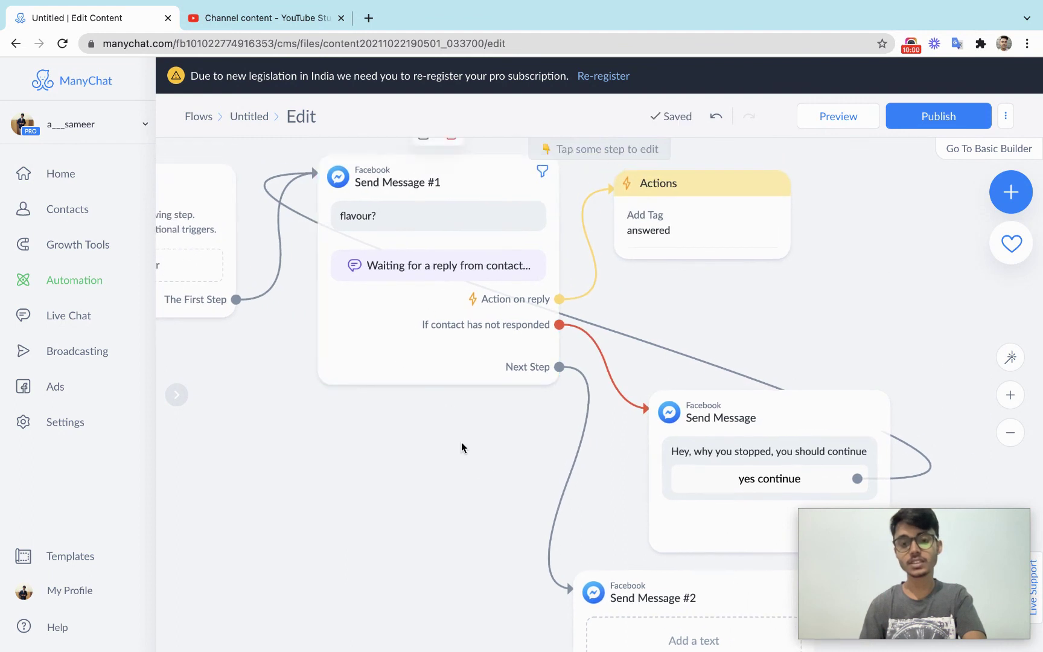
Examine the reply types available for the "flavour?" question
{"action": "left_click", "coordinate": [448, 368]}
{"action": "left_click", "coordinate": [294, 329]}
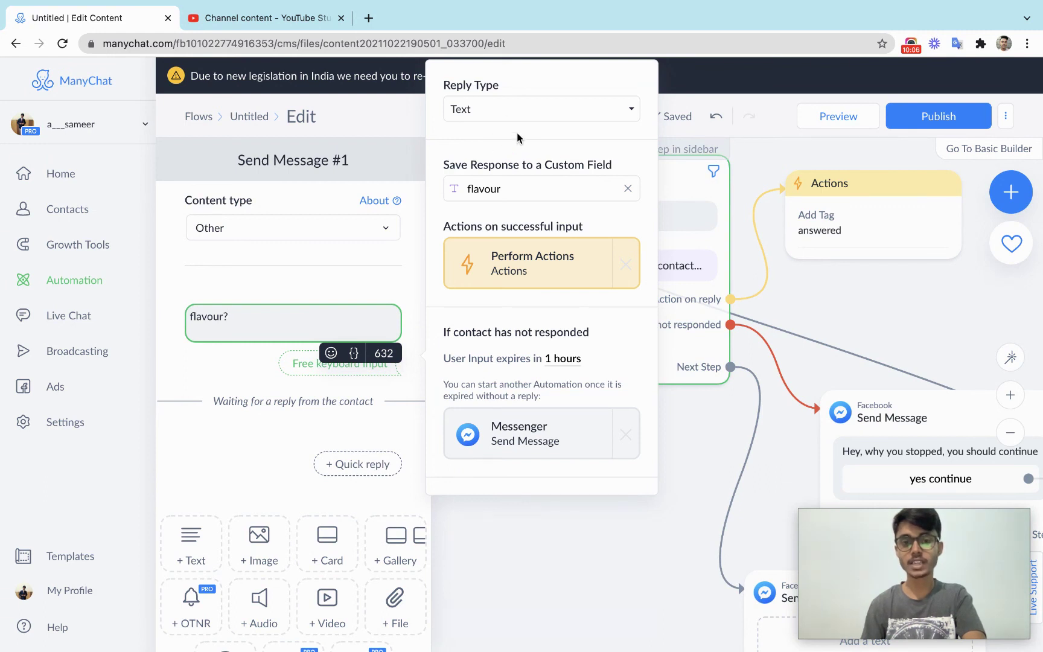
{"action": "left_click", "coordinate": [517, 112]}
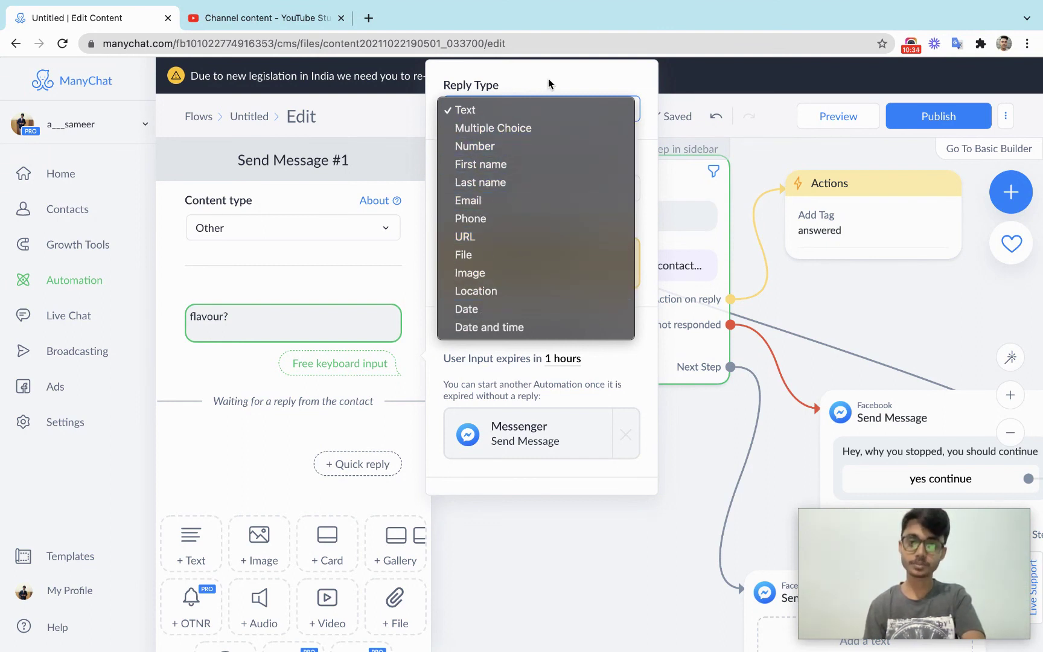
{"action": "left_click", "coordinate": [489, 85]}
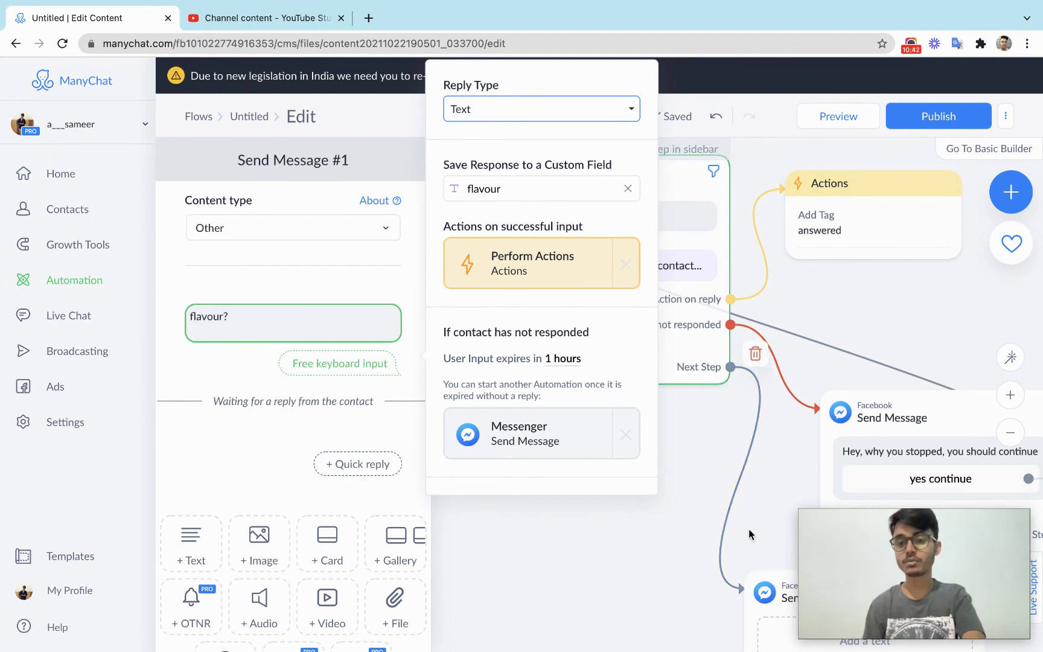
{"action": "left_click_drag", "start_coordinate": [745, 525], "coordinate": [630, 519]}
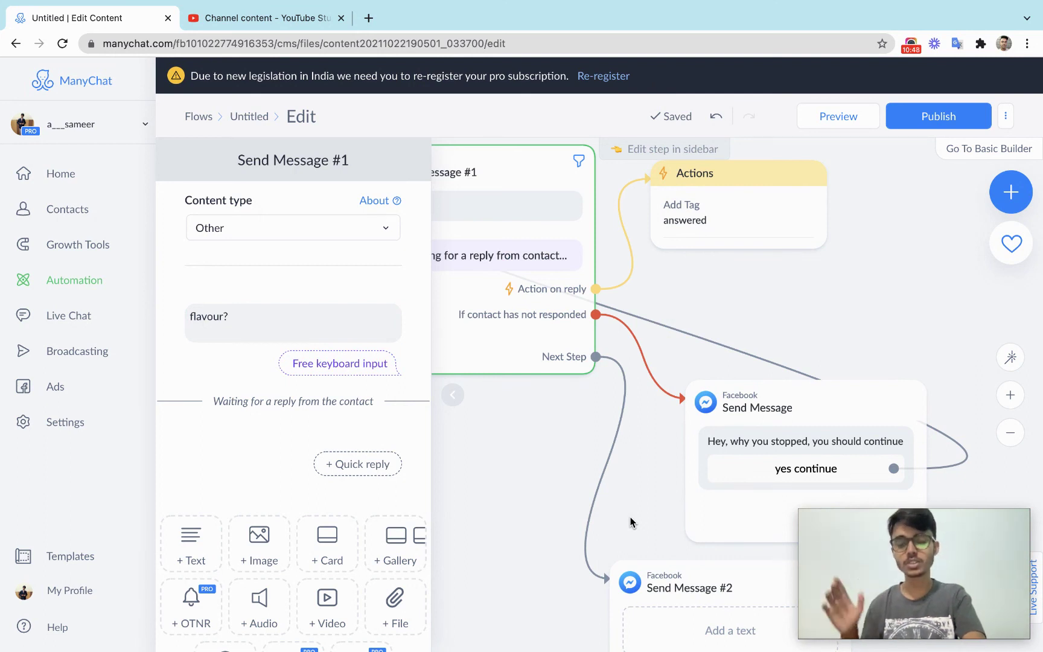
Review the question's custom field, success action, expiry and retry settings, along with the layout of the connected steps
{"action": "left_click", "coordinate": [485, 351]}
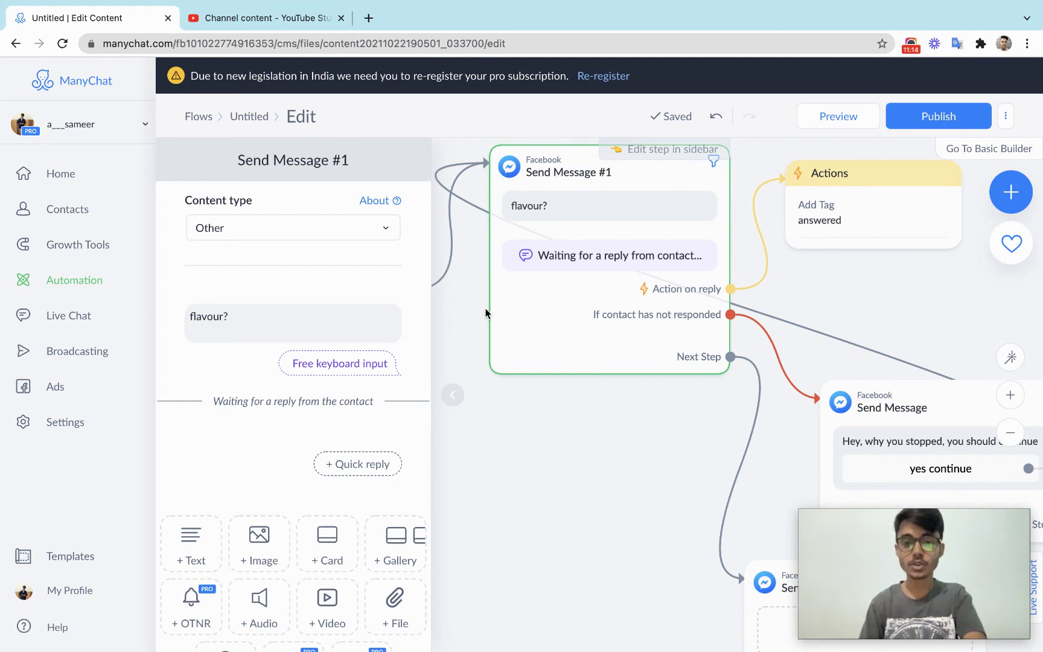
{"action": "left_click", "coordinate": [545, 286]}
{"action": "scroll", "coordinate": [507, 318], "scroll_direction": "down", "scroll_amount": 1}
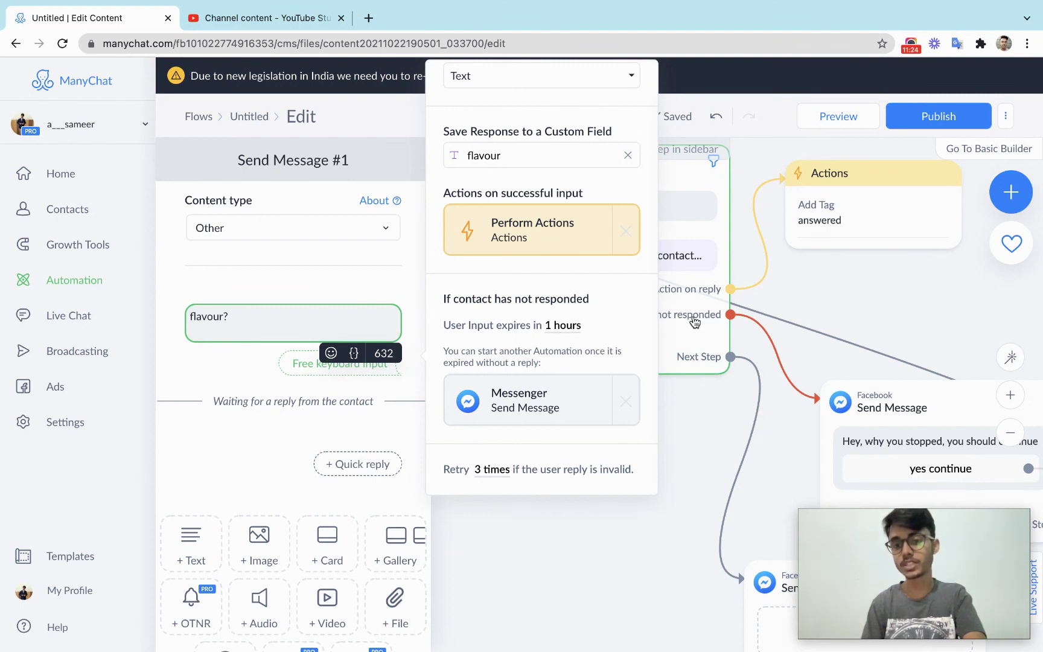
{"action": "left_click", "coordinate": [831, 360]}
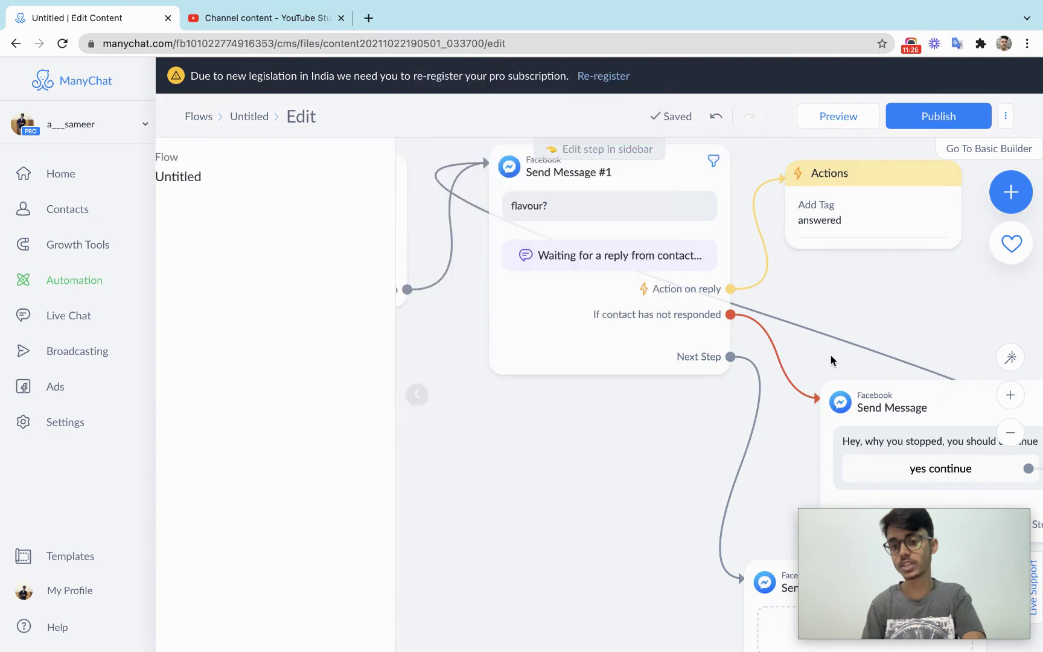
{"action": "scroll", "coordinate": [842, 353], "scroll_direction": "right", "scroll_amount": 5}
{"action": "scroll", "coordinate": [843, 354], "scroll_direction": "down", "scroll_amount": 3}
{"action": "mouse_move", "coordinate": [726, 363]}
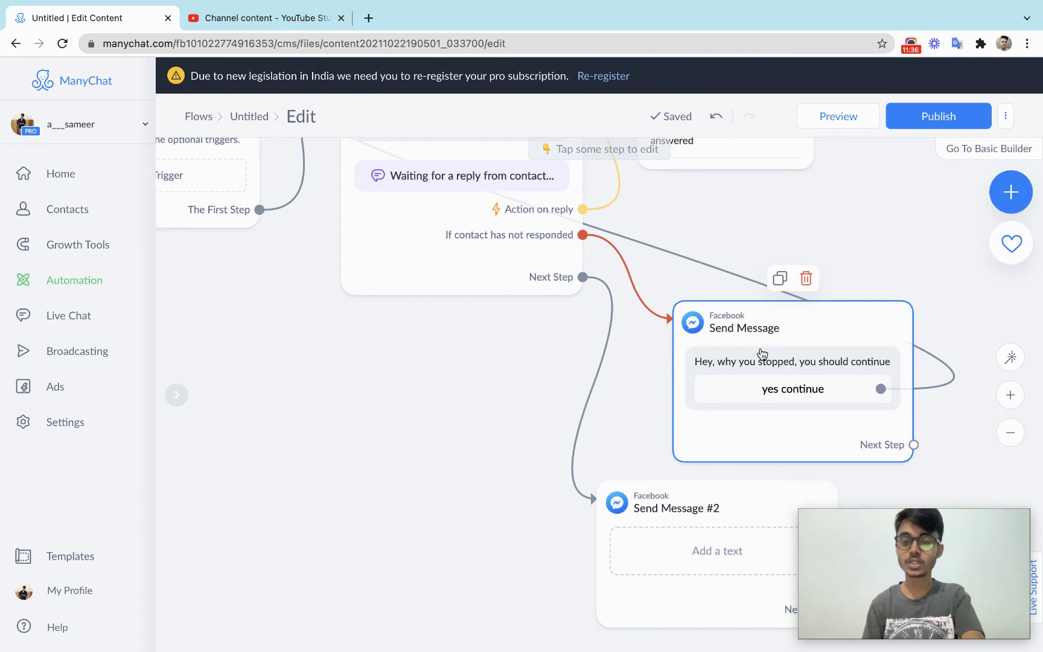
{"action": "left_click_drag", "start_coordinate": [482, 362], "coordinate": [580, 348]}
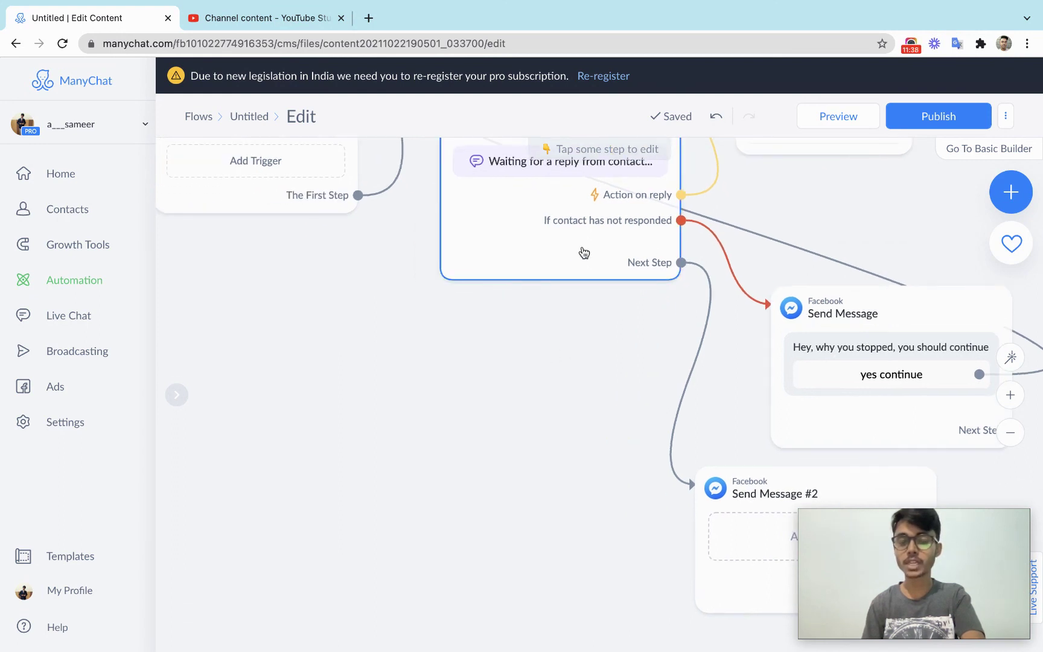
{"action": "left_click", "coordinate": [581, 248]}
{"action": "left_click", "coordinate": [586, 174]}
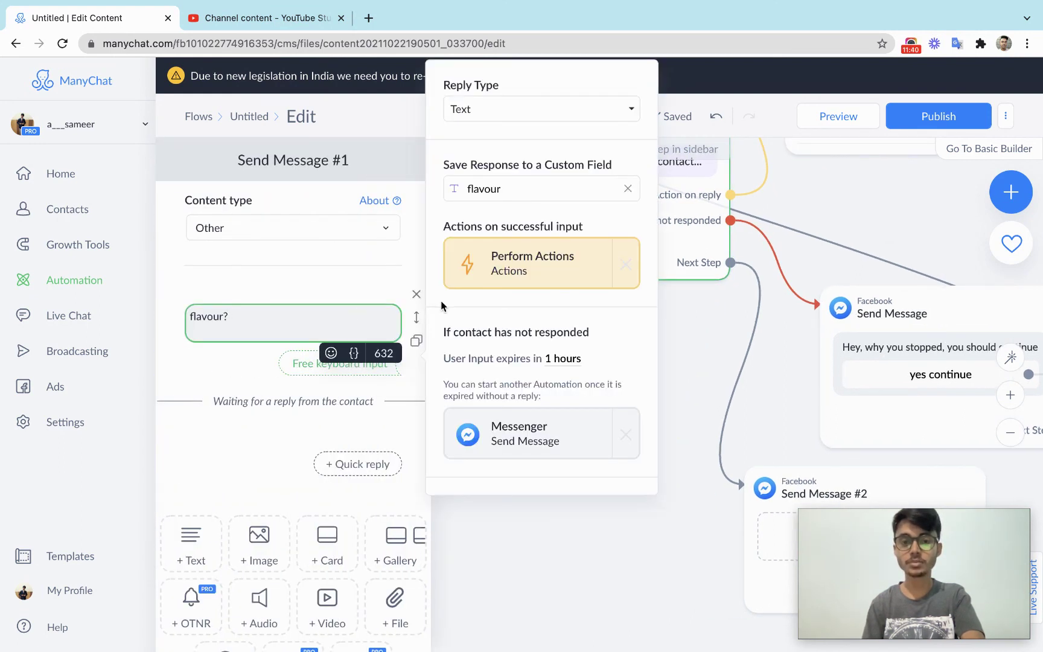
{"action": "scroll", "coordinate": [593, 272], "scroll_direction": "down", "scroll_amount": 1}
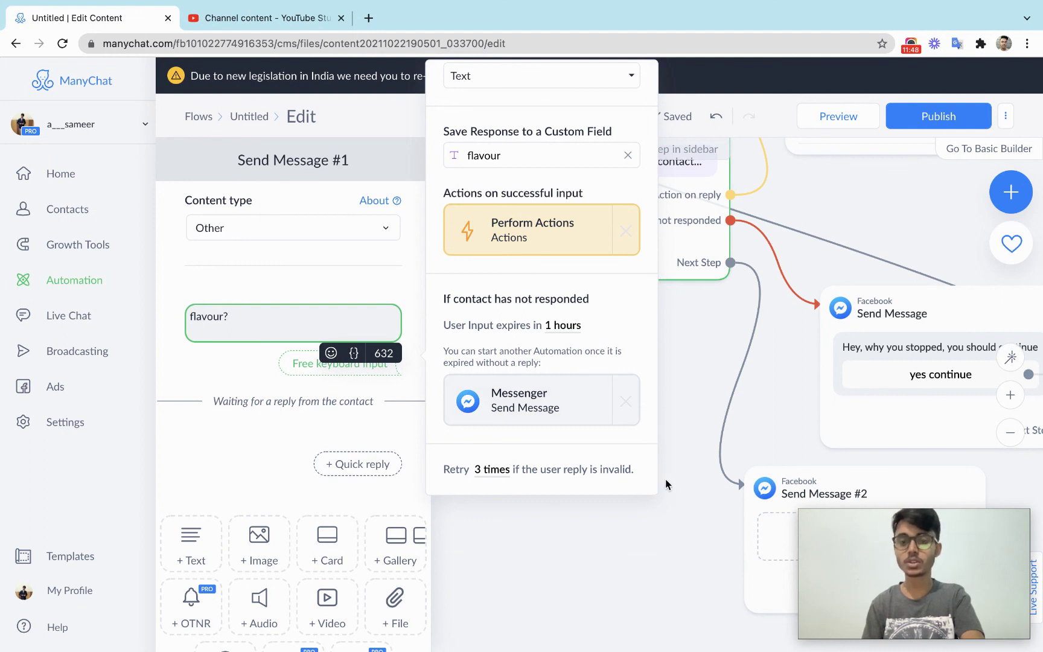
{"action": "scroll", "coordinate": [535, 130], "scroll_direction": "up", "scroll_amount": 1}
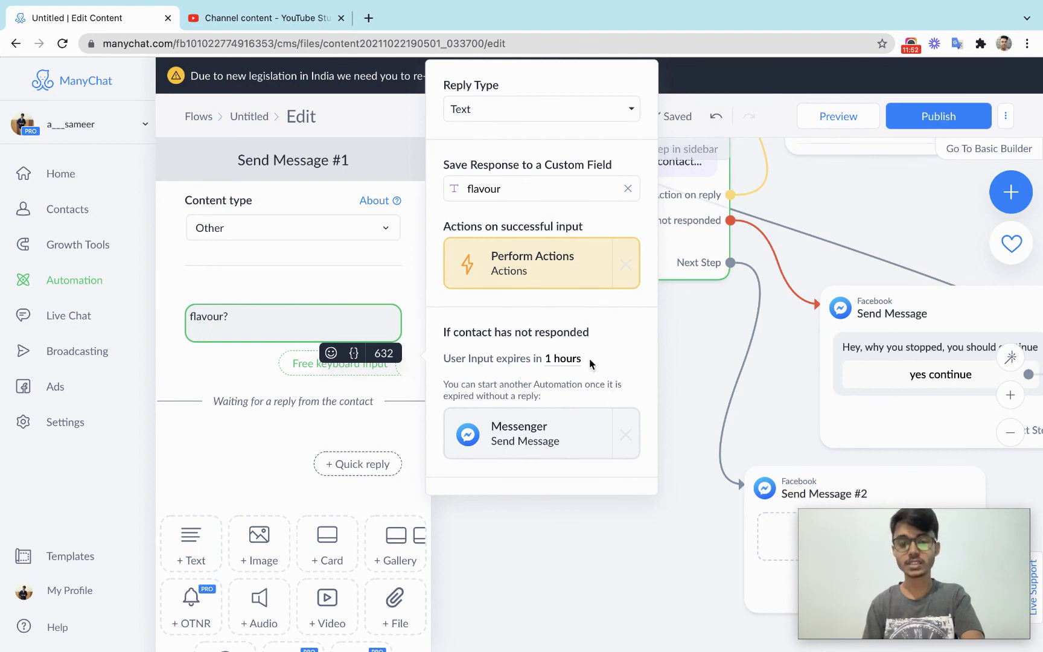
{"action": "left_click", "coordinate": [706, 357]}
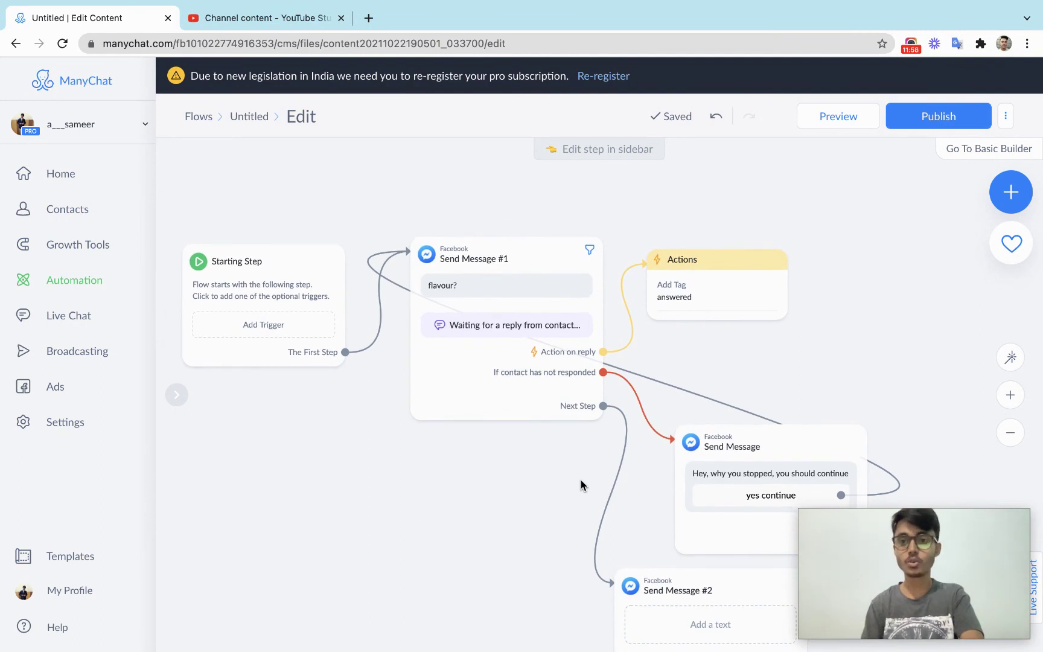
{"action": "left_click_drag", "start_coordinate": [581, 480], "coordinate": [577, 447]}
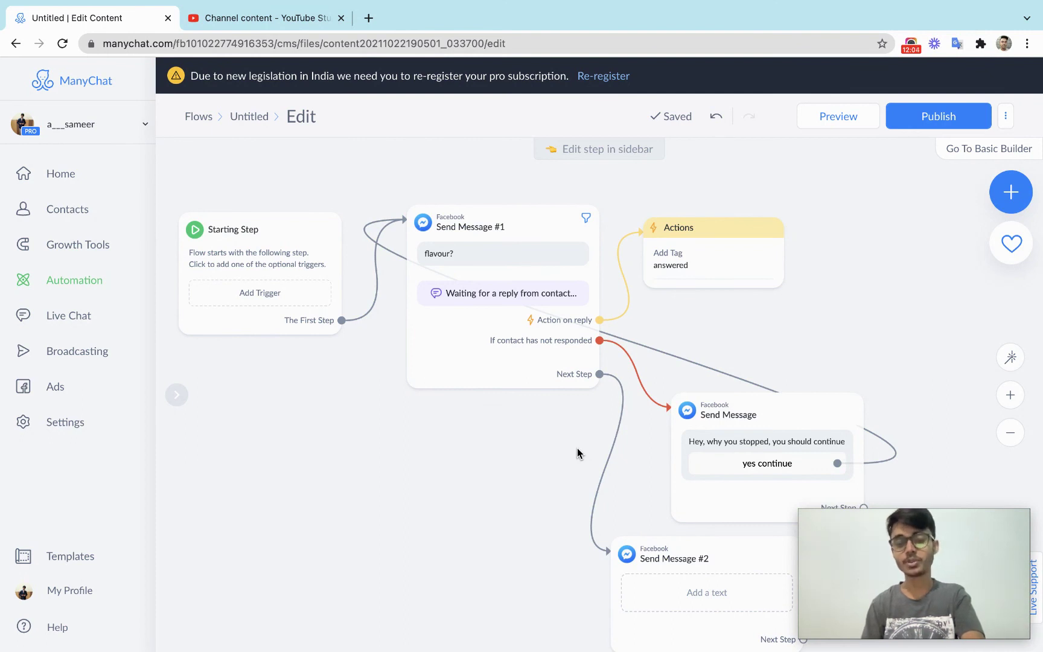
{"action": "left_click", "coordinate": [910, 44]}
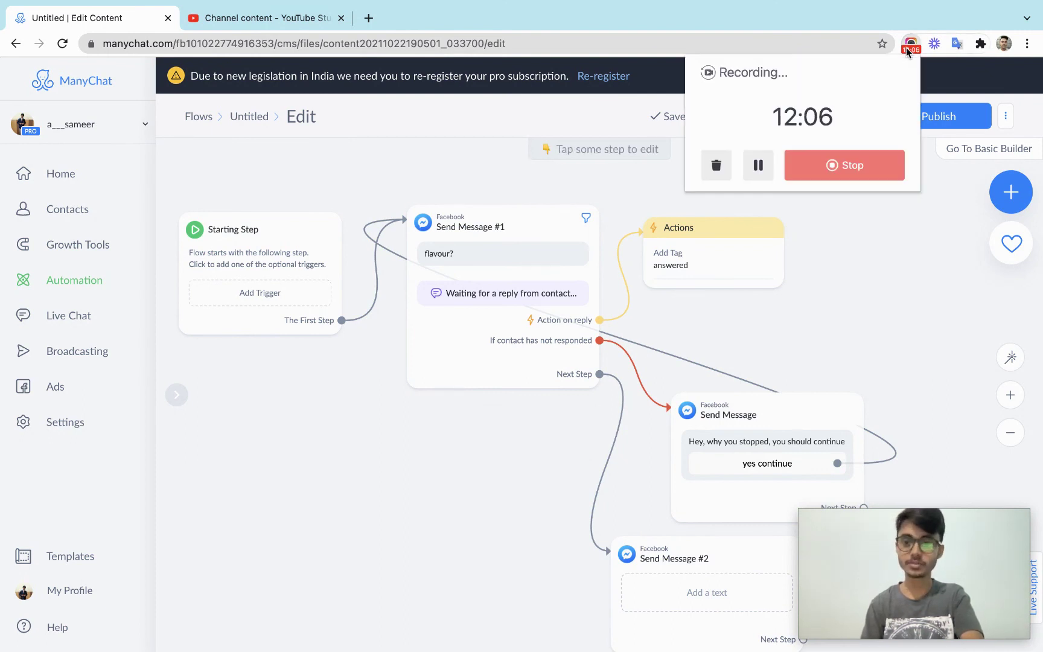